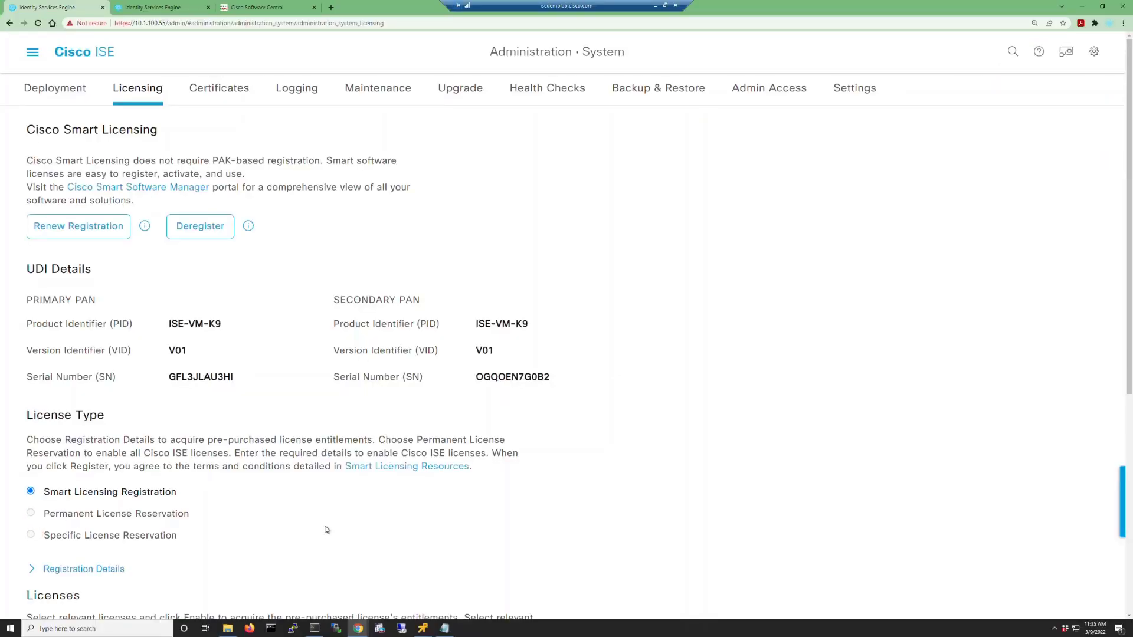
Deregister ISE from Smart Licensing, leaving it in Evaluation Mode with 79 days left.
left_click(35, 569)
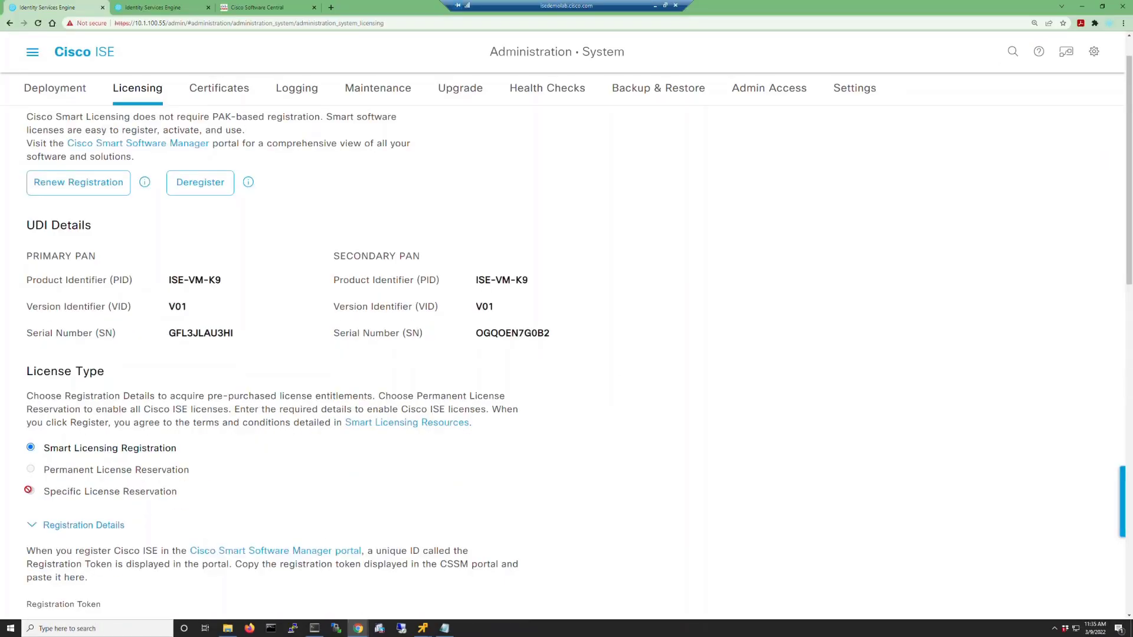
left_click(206, 184)
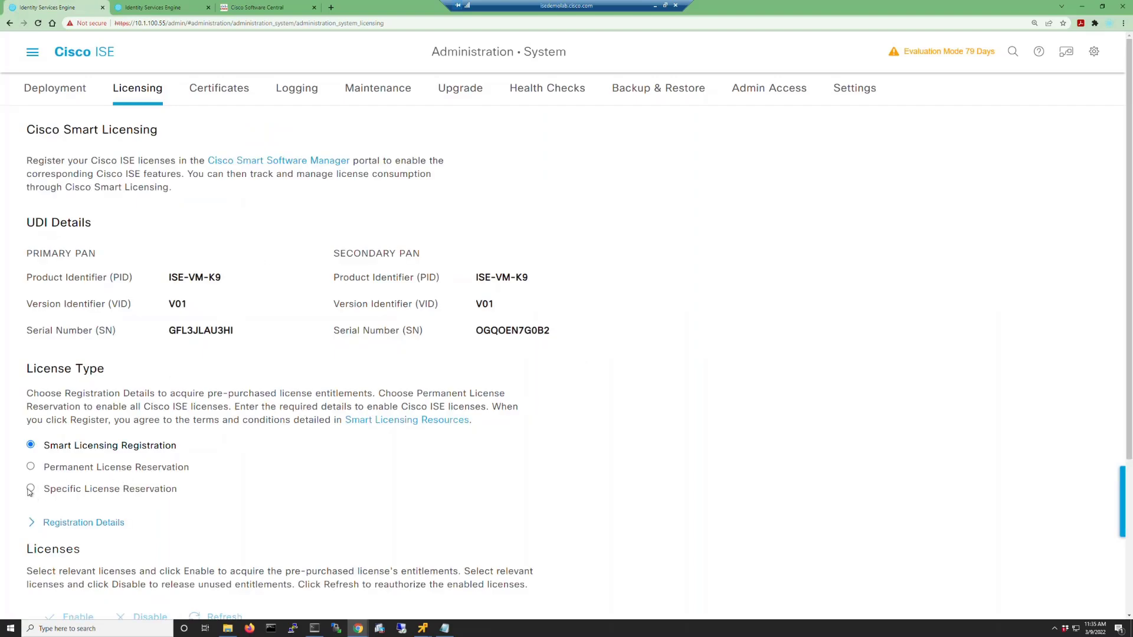
Switch ISE to Specific License Reservation and generate the primary PAN reservation request code.
left_click(30, 488)
scroll(356, 496, "down", 5)
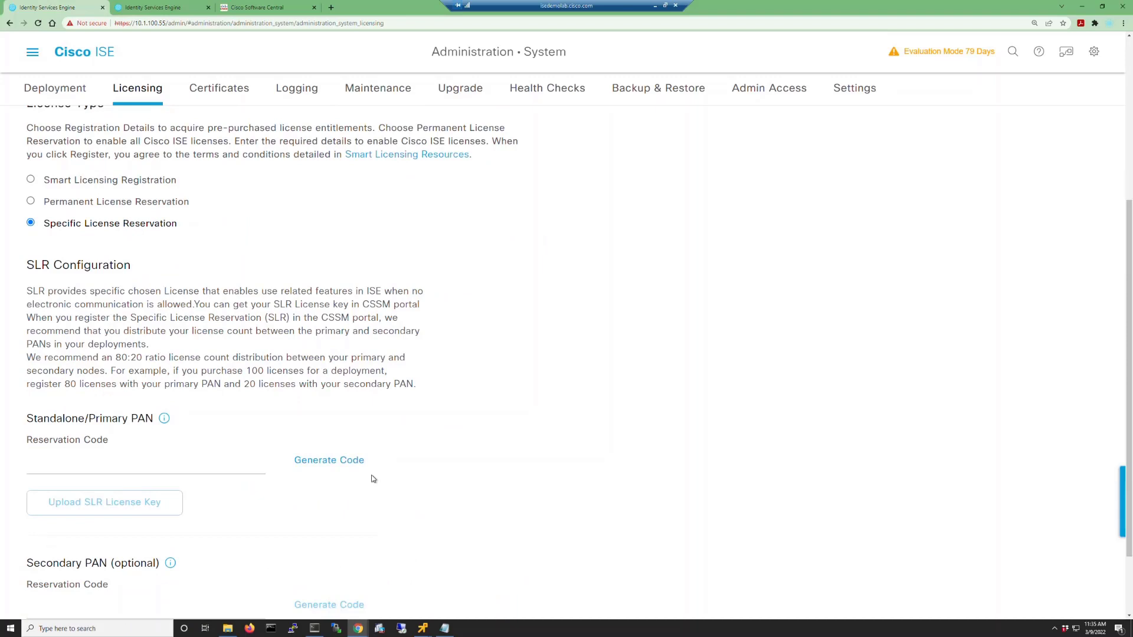
scroll(373, 479, "down", 2)
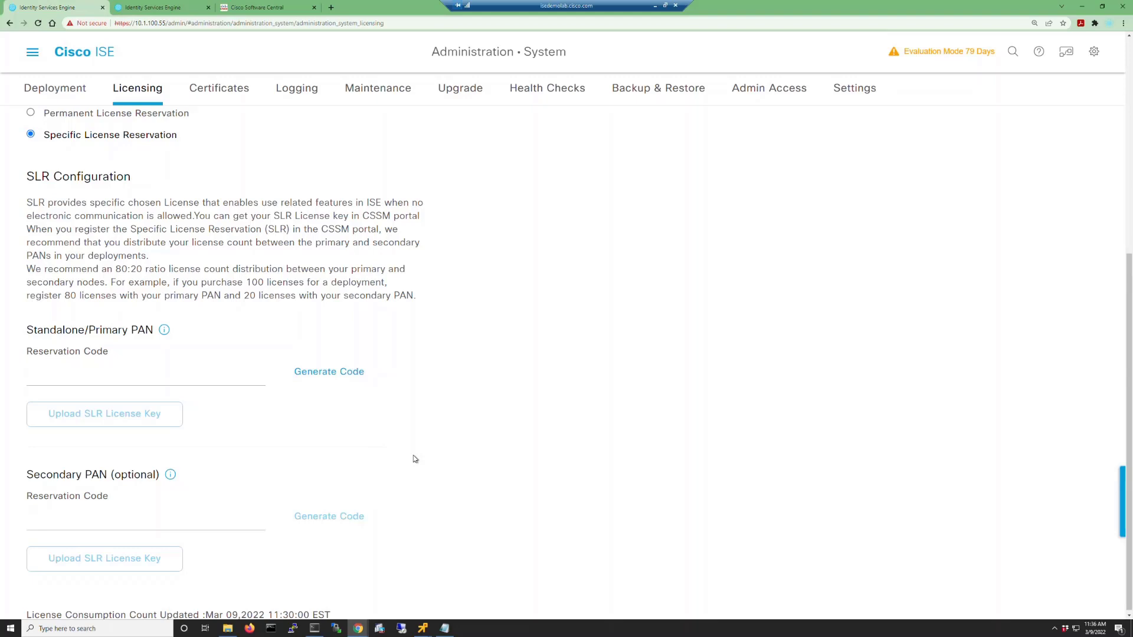
left_click(335, 372)
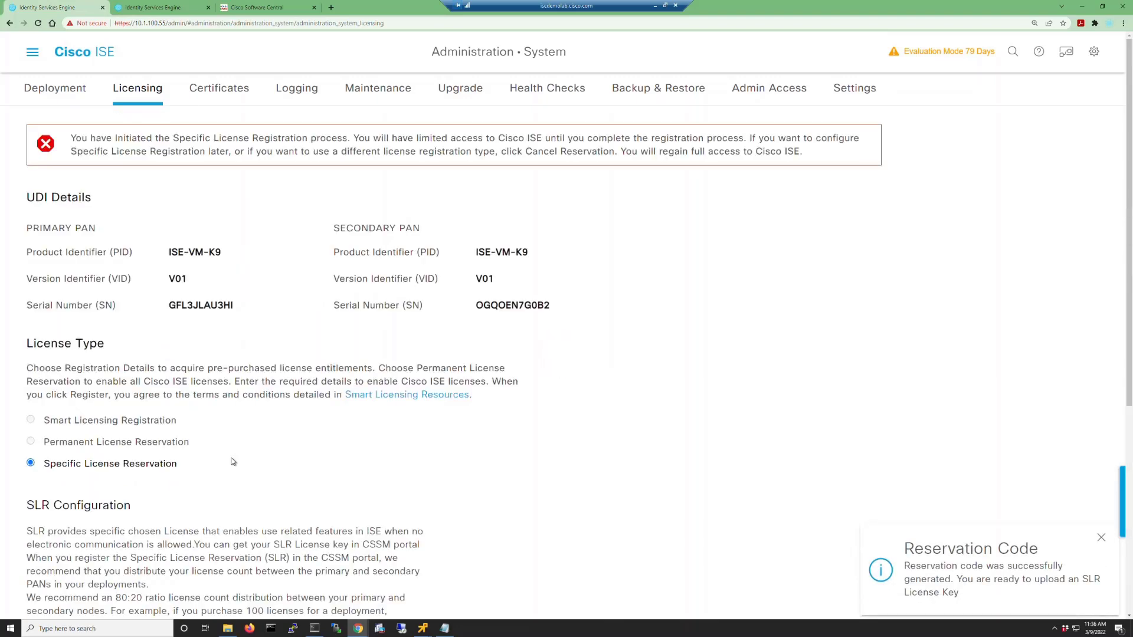
scroll(233, 462, "down", 5)
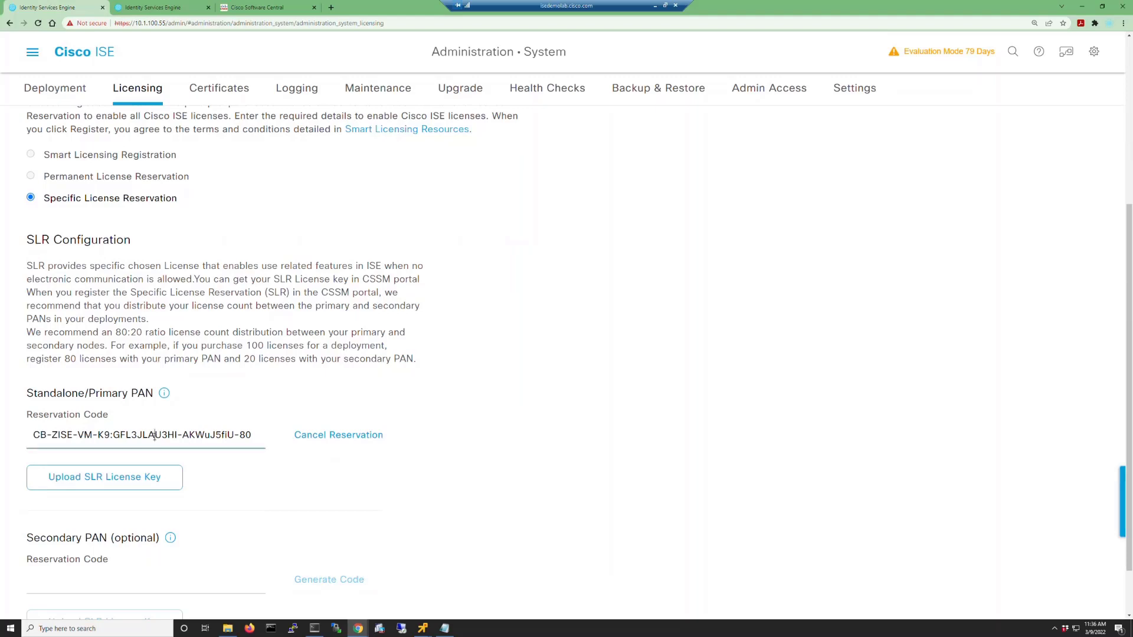
left_click(254, 7)
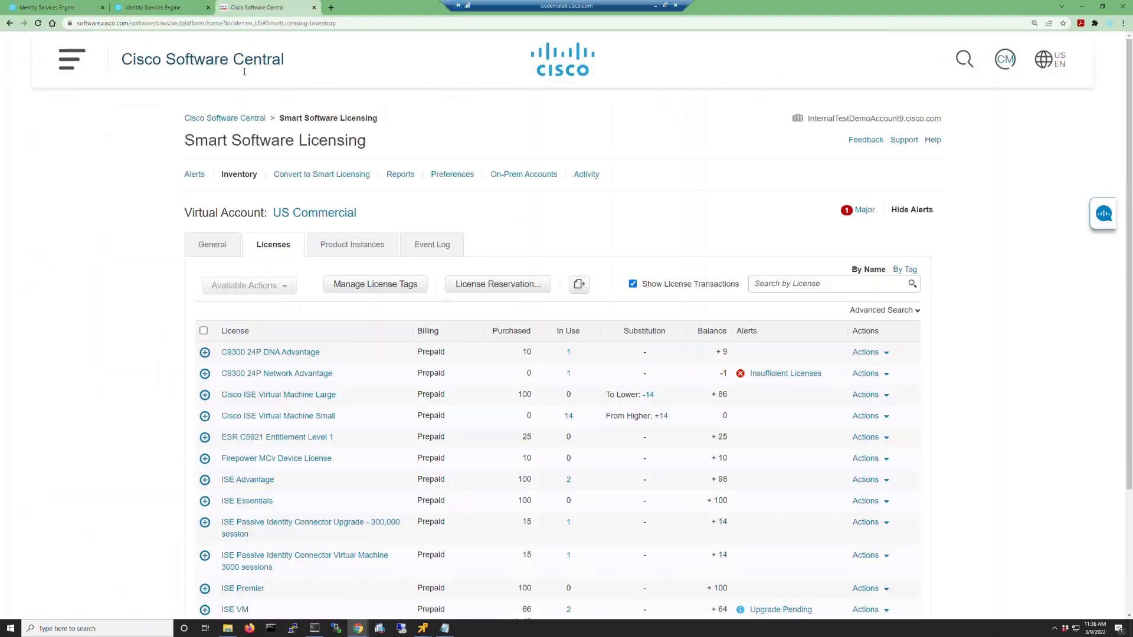
Start a new license reservation in Cisco Software Central with the pasted ISE request code.
left_click(475, 285)
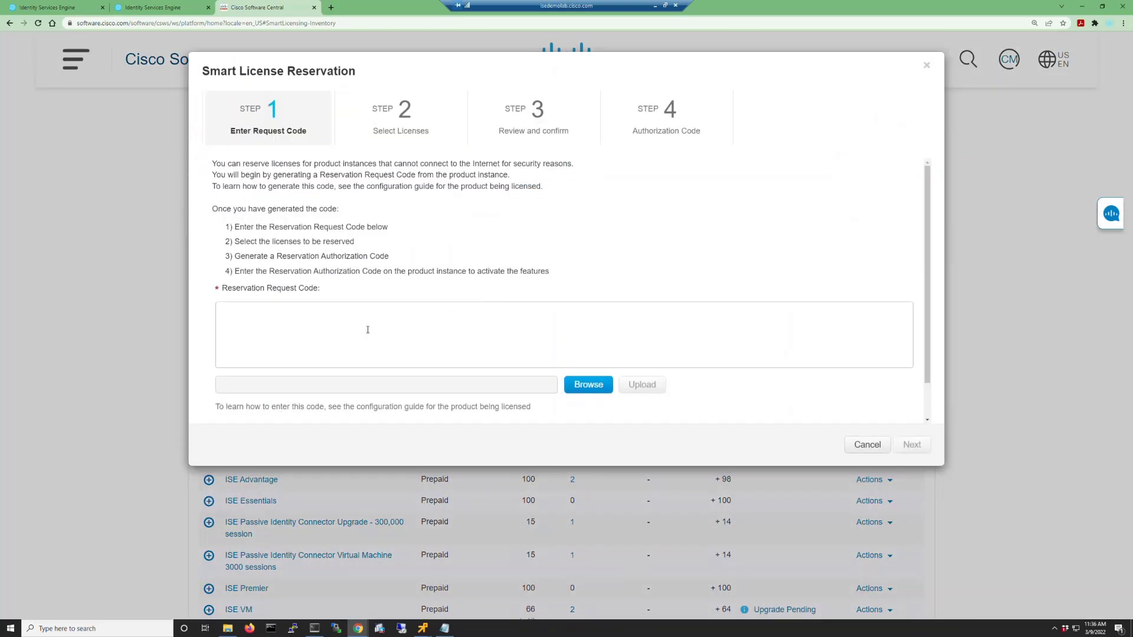
left_click(365, 329)
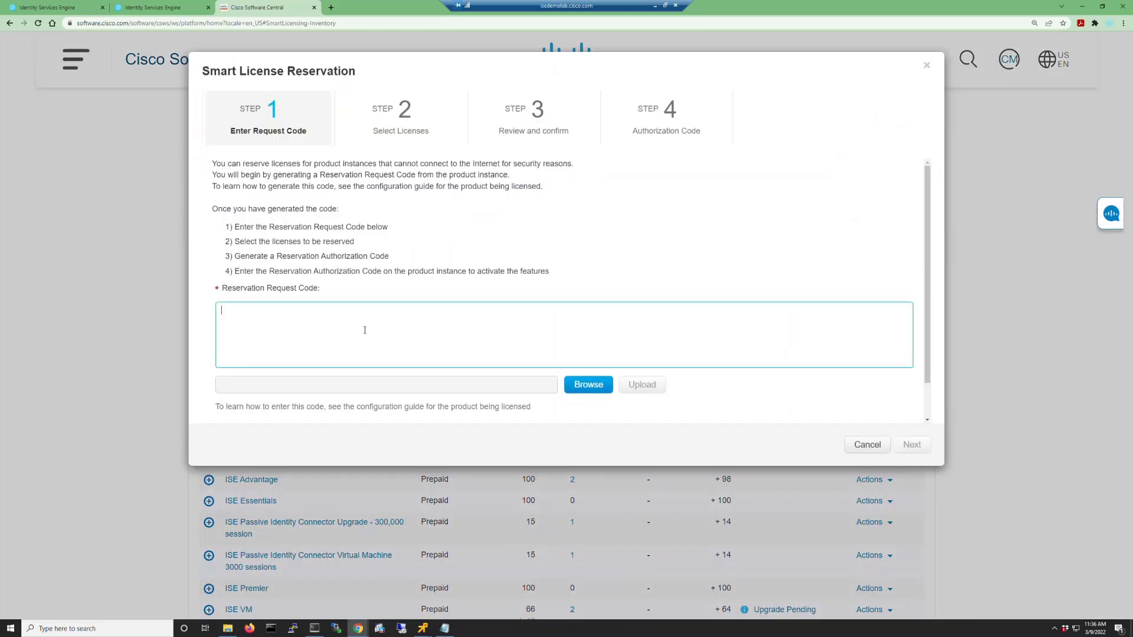
type("CB-ZISE-VM-K9:GFL3JLAU3HI-AKWuJ5fiU-80")
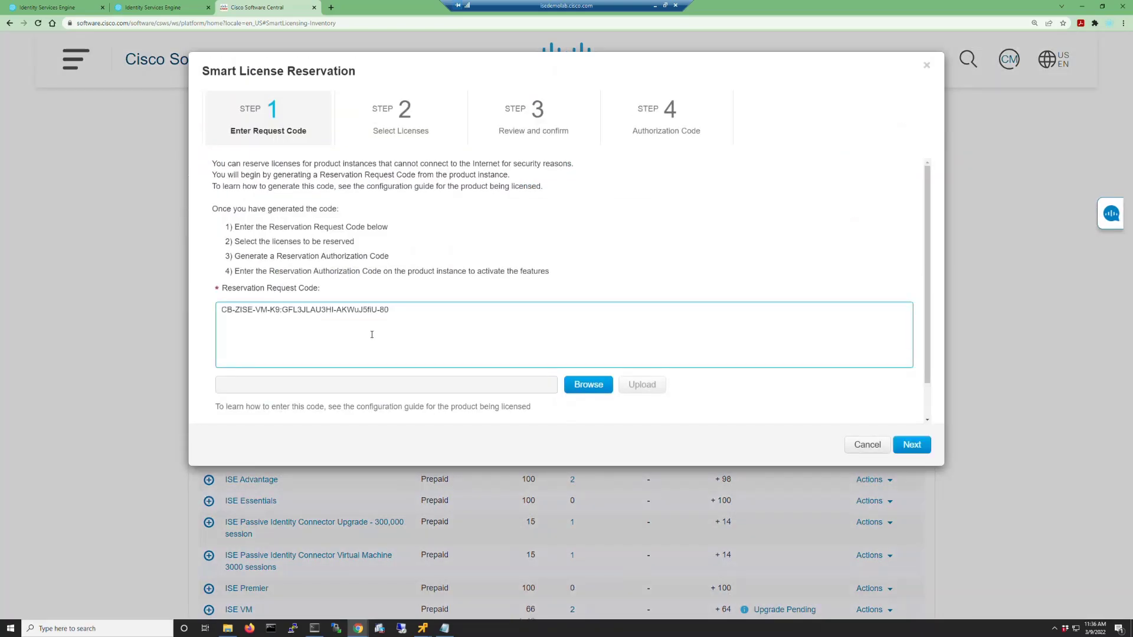
left_click(914, 446)
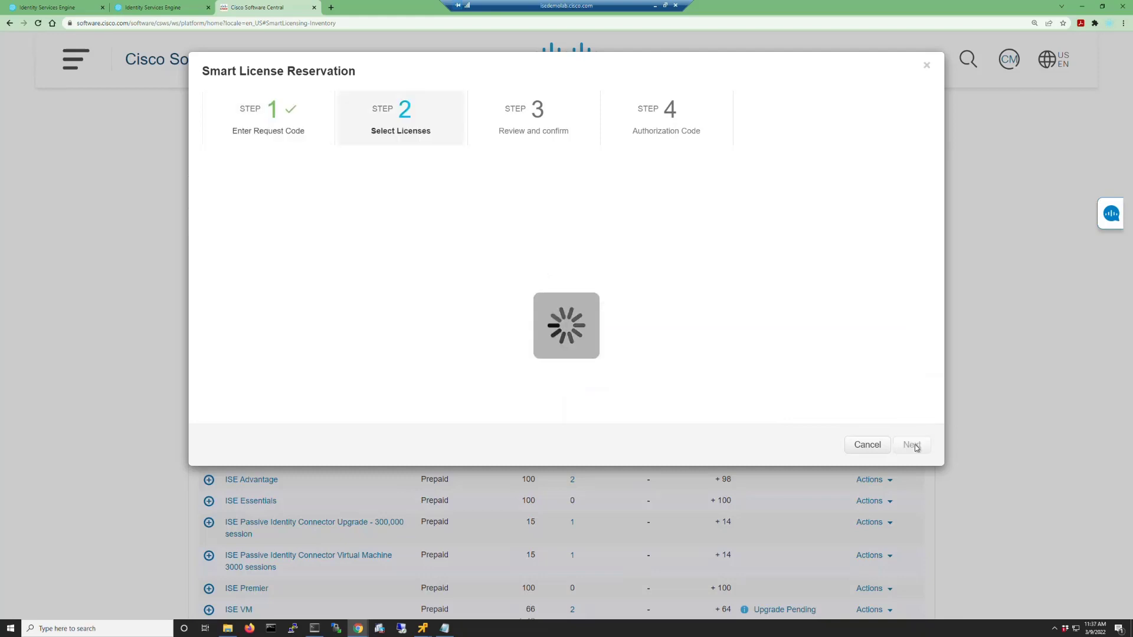
Set reserve quantities to 2 for ISE VM and 40 for ISE Premier.
left_click(216, 288)
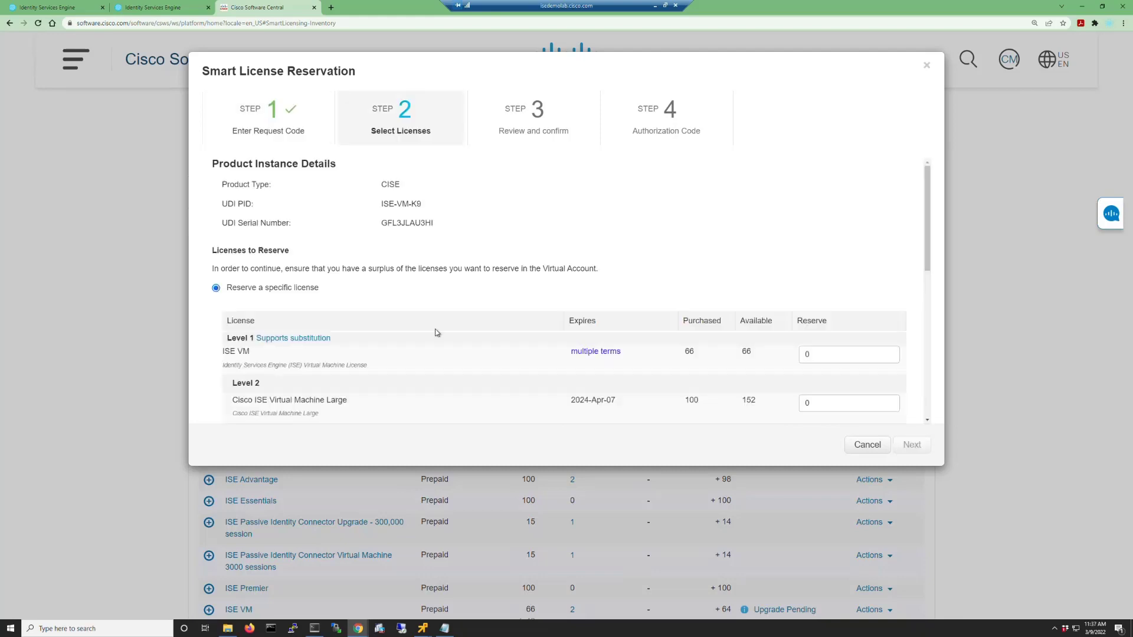
double_click(827, 353)
type("2")
scroll(828, 352, "down", 5)
left_click(794, 279)
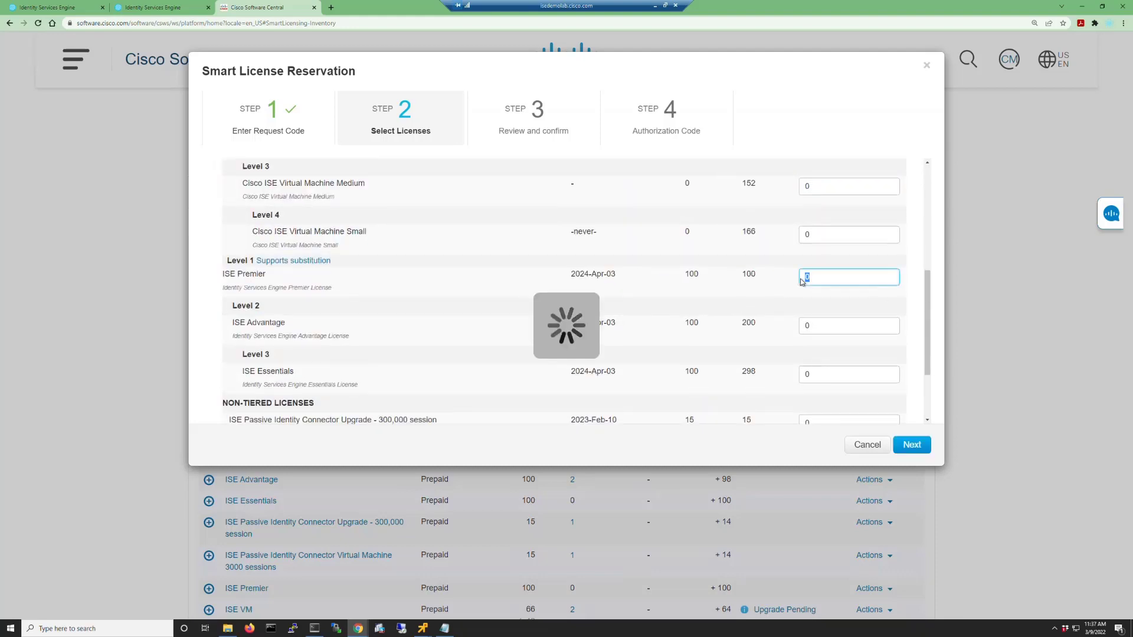
double_click(807, 277)
type("40")
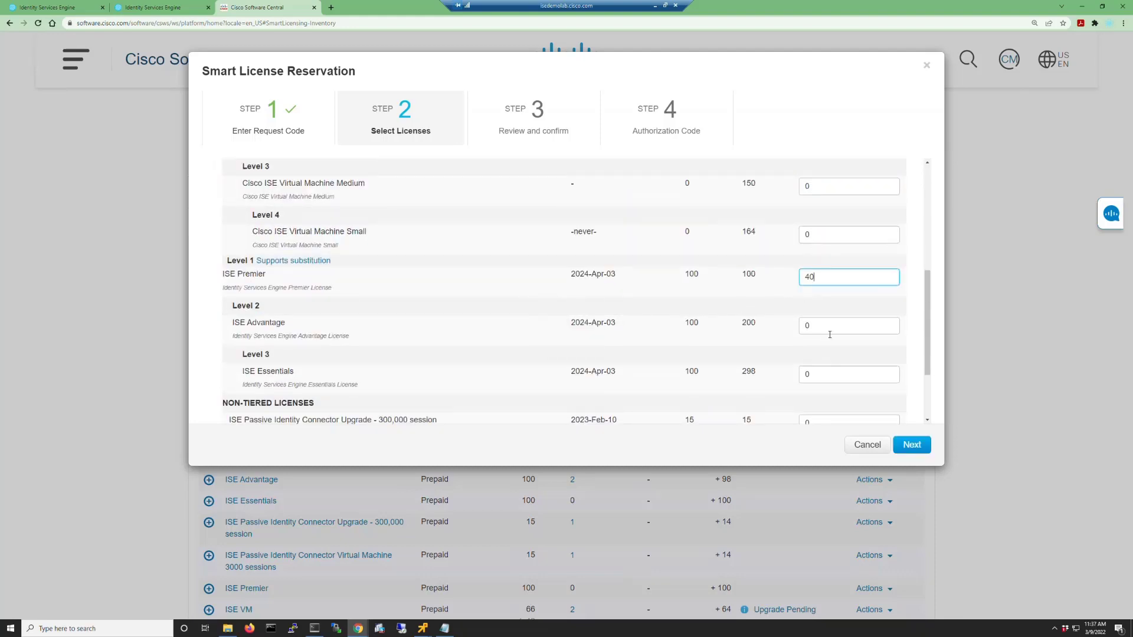
Set 40 each for ISE Advantage and Essentials, and 2 for TACACS+ nodes.
key("Tab")
type("40")
key("Tab")
type("40")
scroll(794, 358, "down", 3)
double_click(814, 380)
type("2")
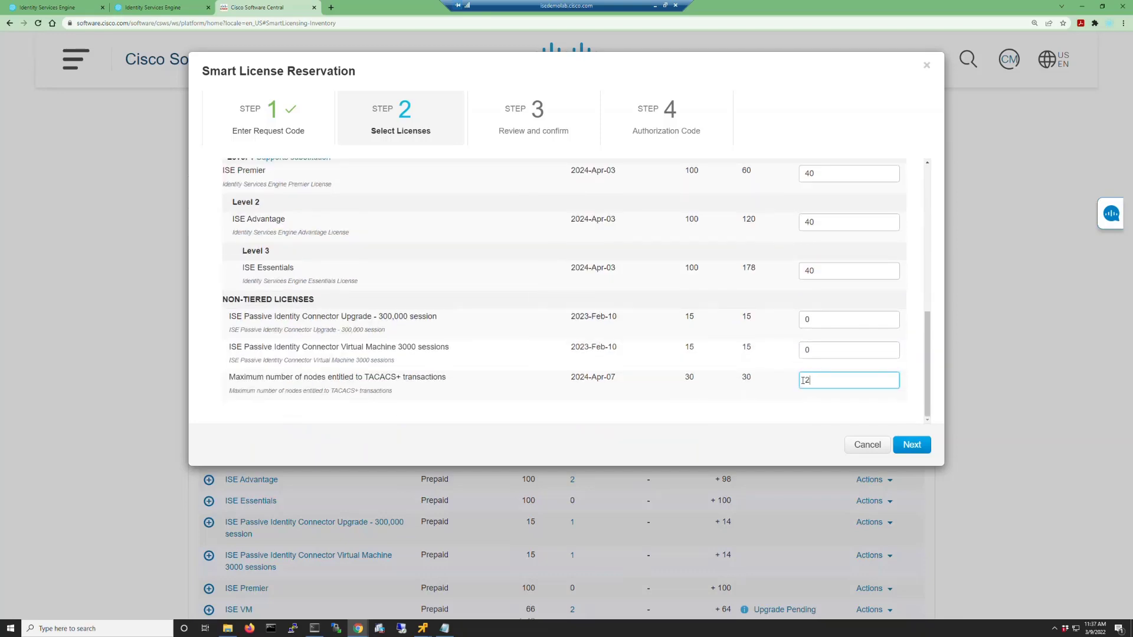
Confirm the reservation, generate the authorization code, and save it as PPAN_SLR.txt.
left_click(919, 447)
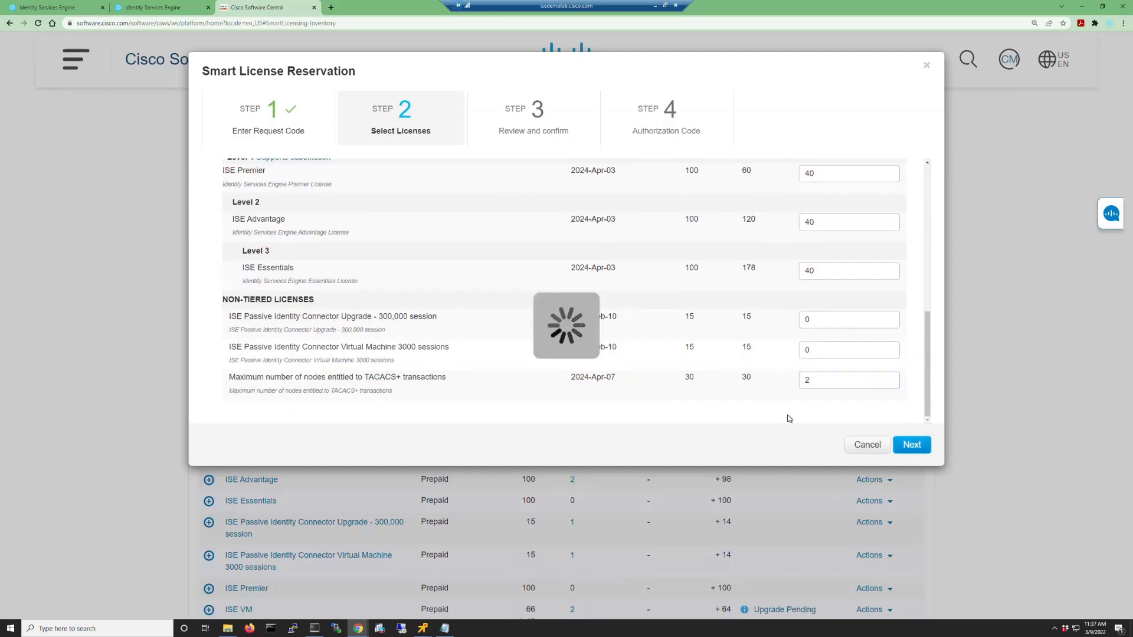
left_click(912, 445)
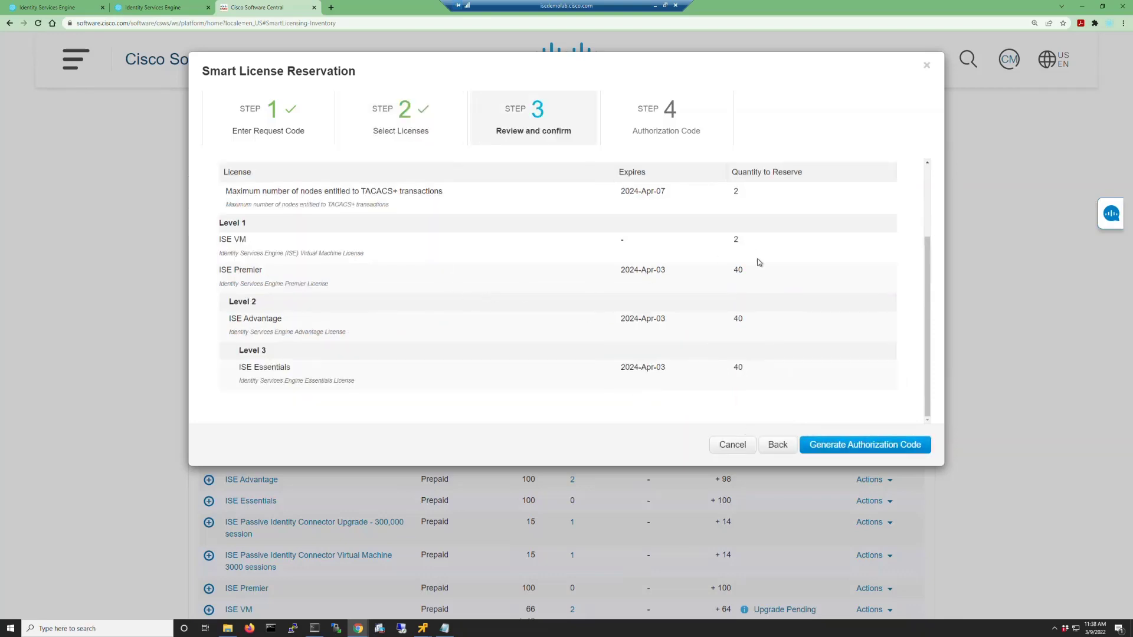
left_click(889, 447)
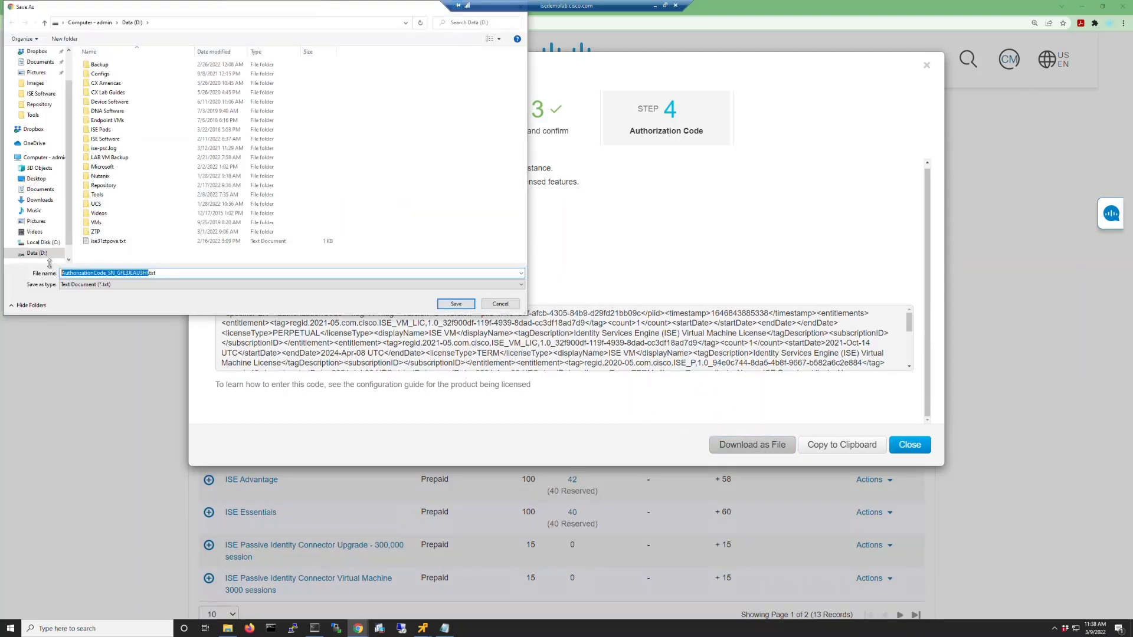
type("PPAN_SLR")
left_click(445, 307)
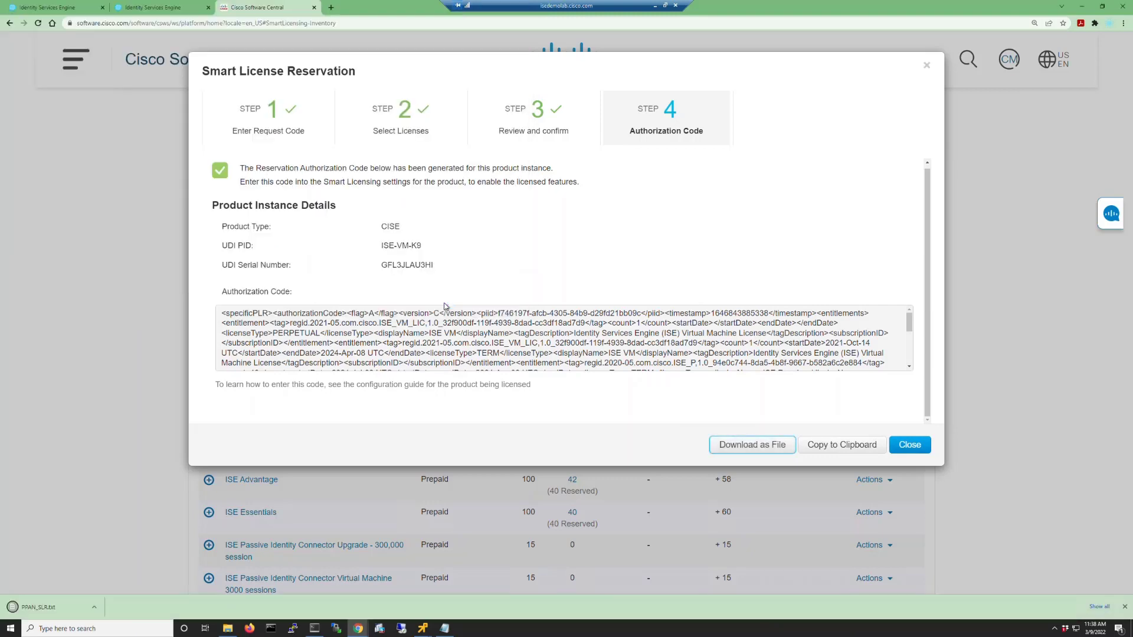
Upload PPAN_SLR.txt in ISE as the primary PAN's SLR license key.
left_click(46, 7)
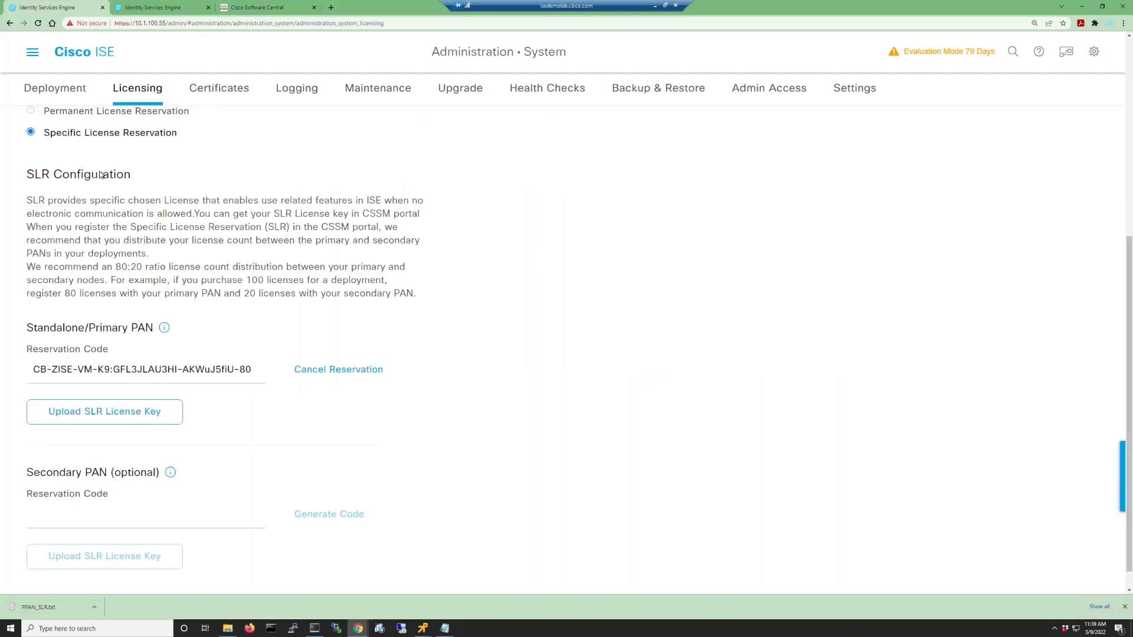
left_click(90, 409)
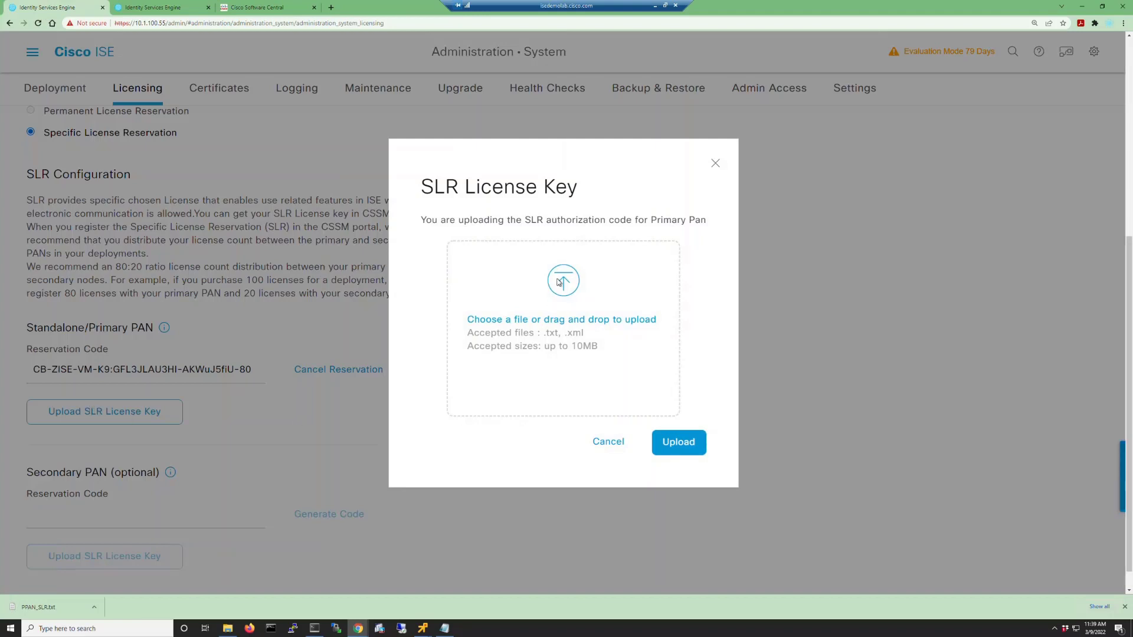
left_click(559, 282)
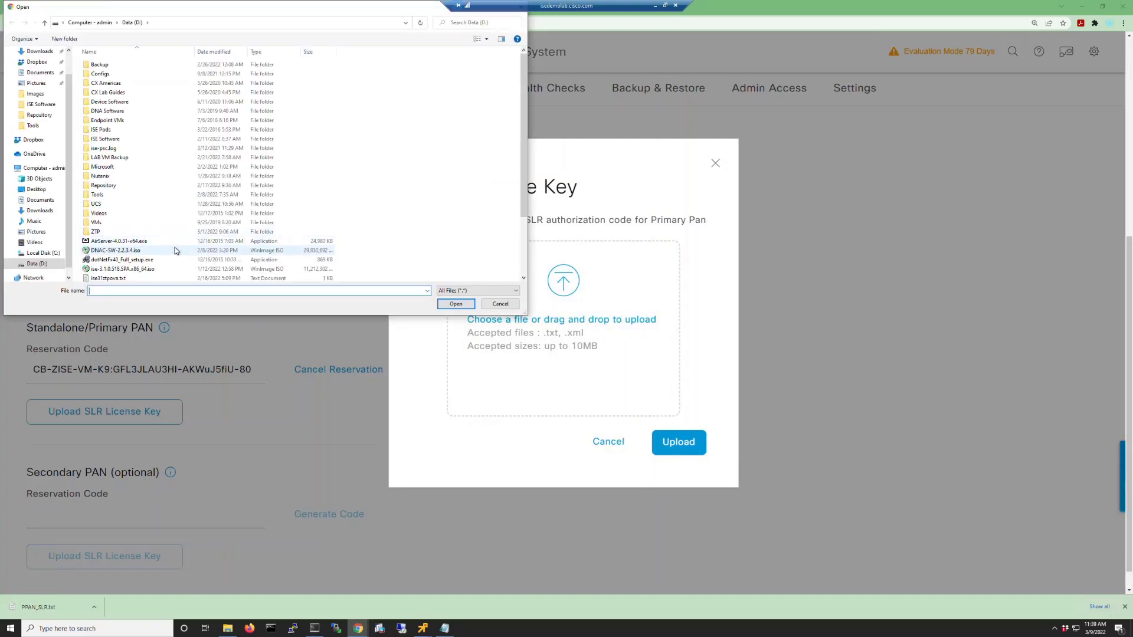
scroll(148, 224, "down", 2)
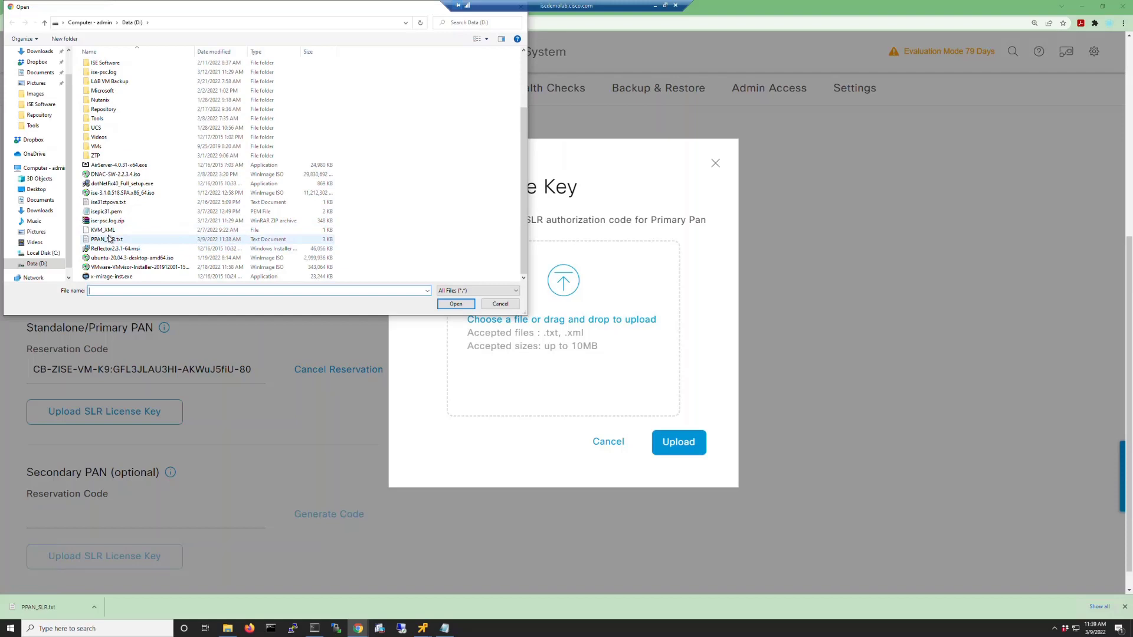
left_click(115, 239)
left_click(456, 303)
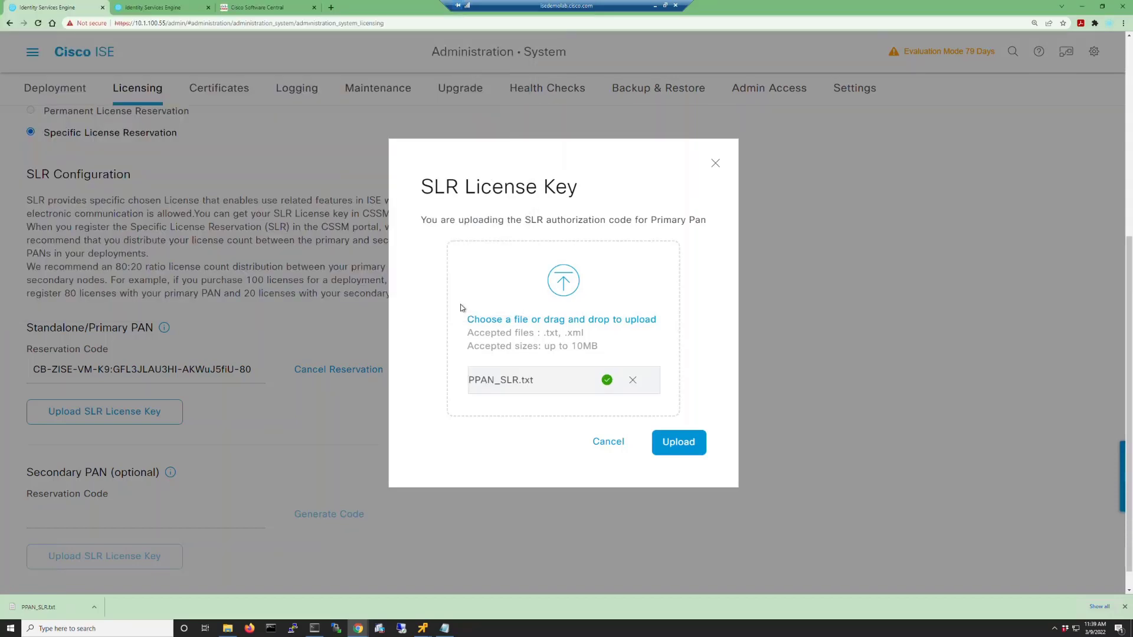
left_click(679, 442)
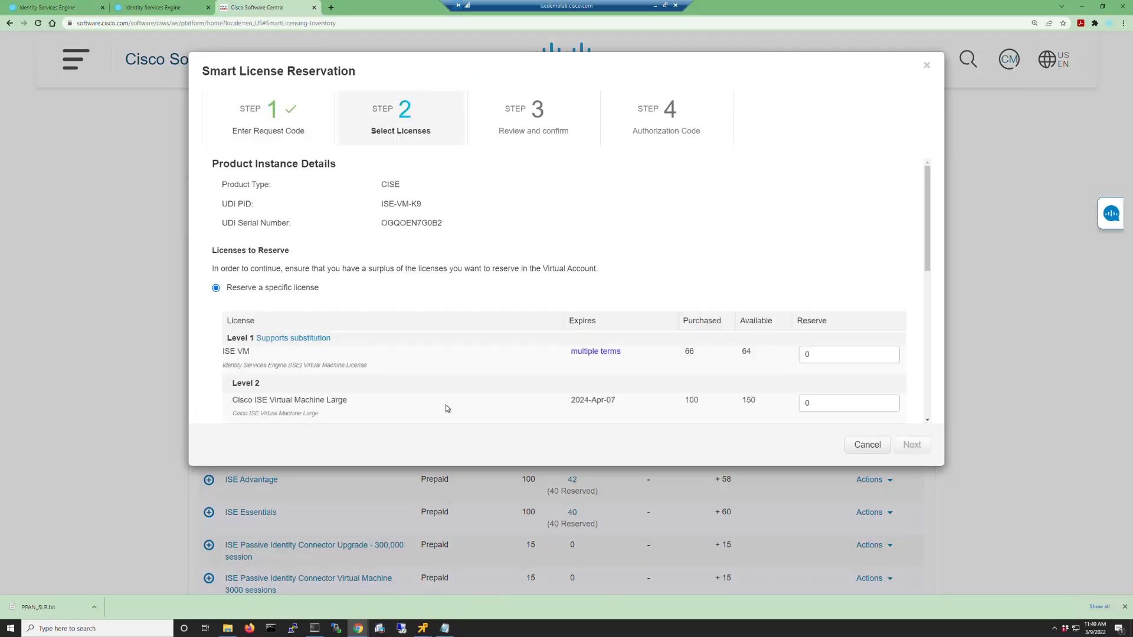
Scroll through the ISE Licensing page to review both PANs and the 40-reserved tier licenses.
scroll(446, 408, "down", 5)
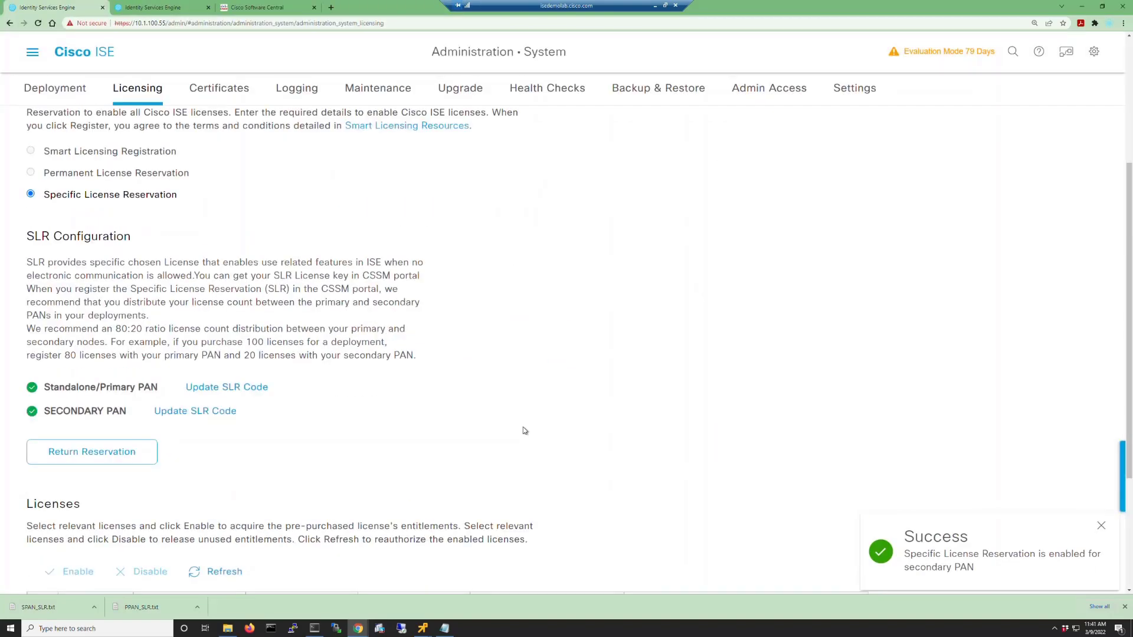
scroll(523, 431, "down", 3)
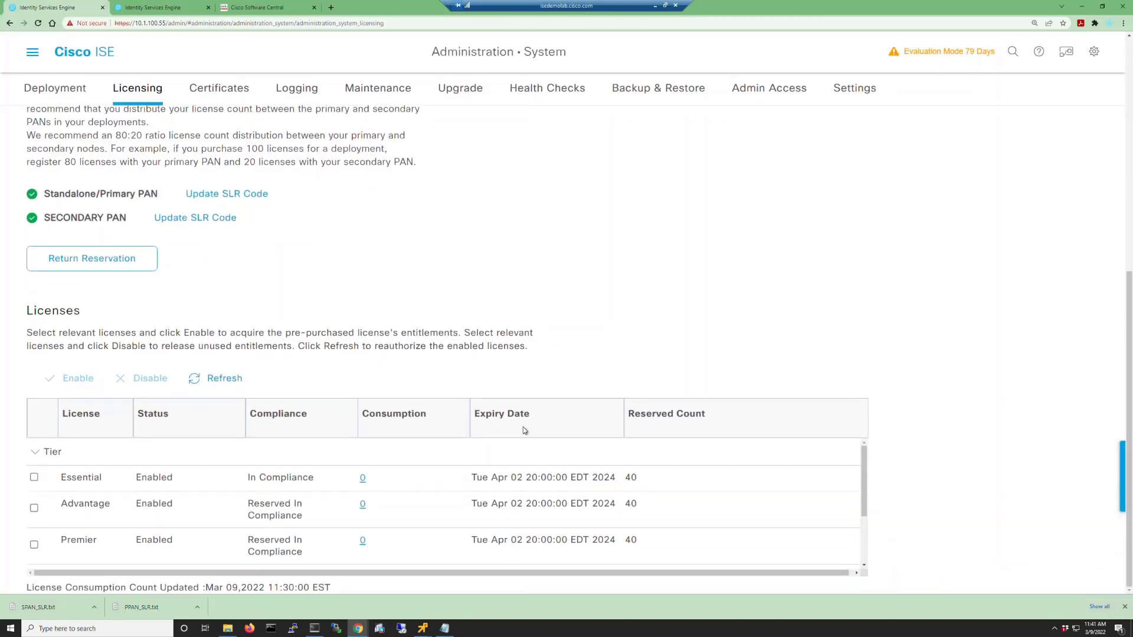
scroll(303, 508, "down", 3)
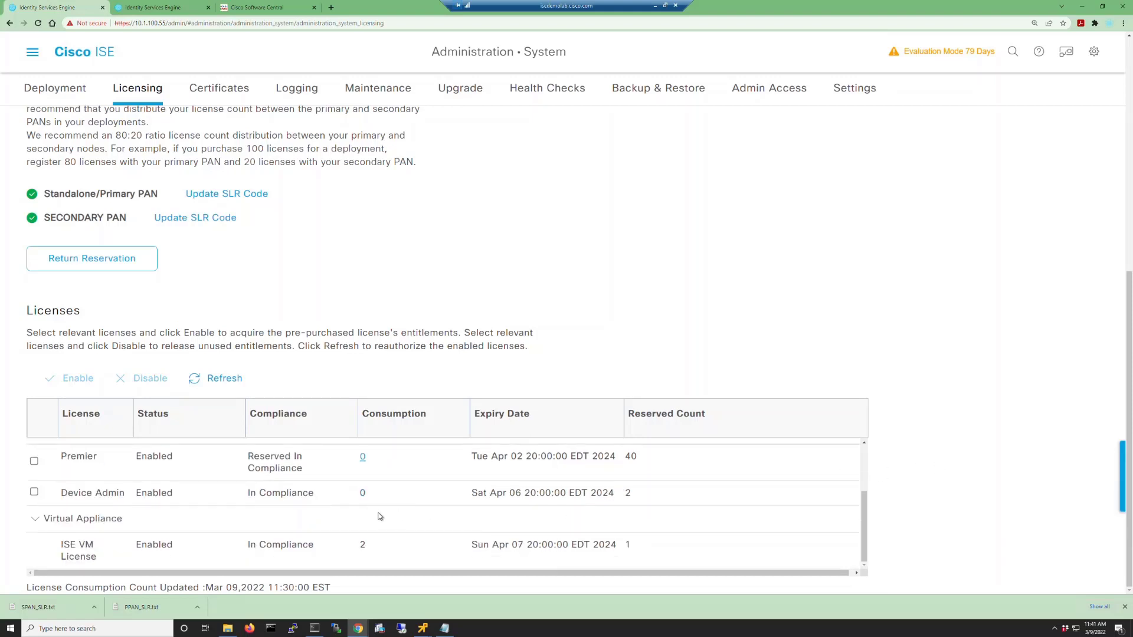
scroll(347, 516, "up", 1)
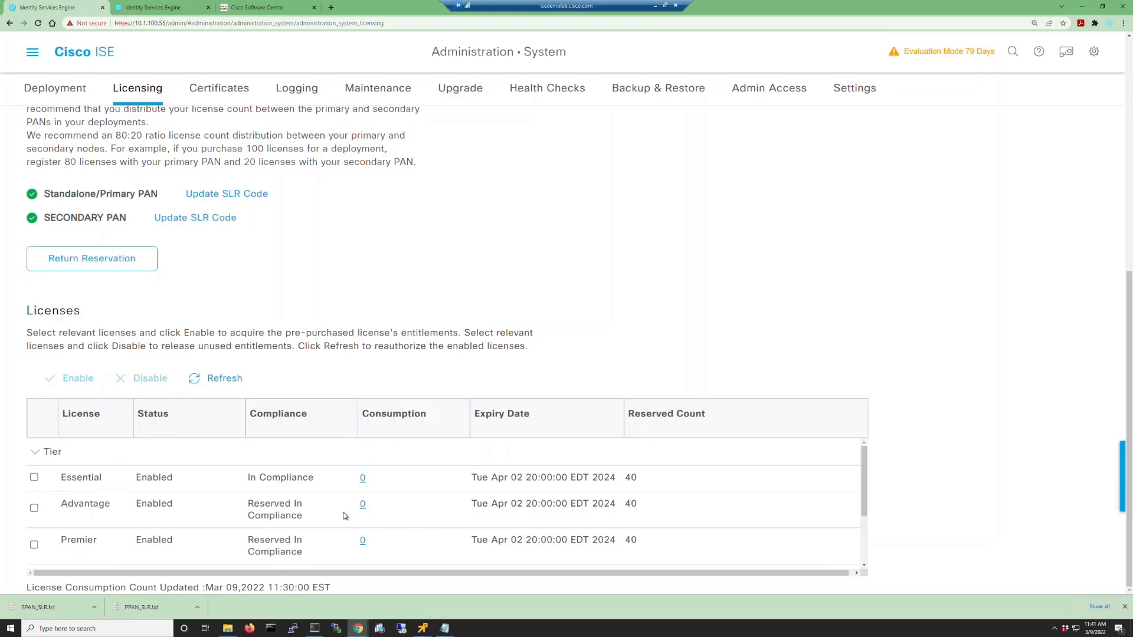
scroll(345, 515, "up", 1)
List all 13 licenses in the Cisco Software Central inventory by showing 25 rows per page.
left_click(265, 7)
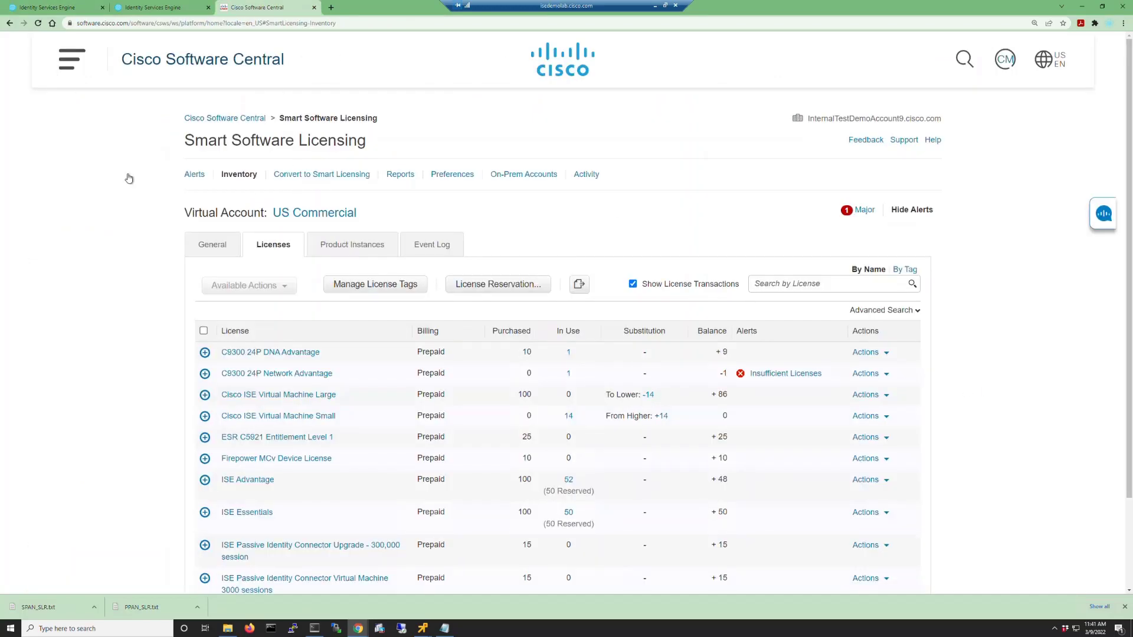
scroll(144, 313, "down", 2)
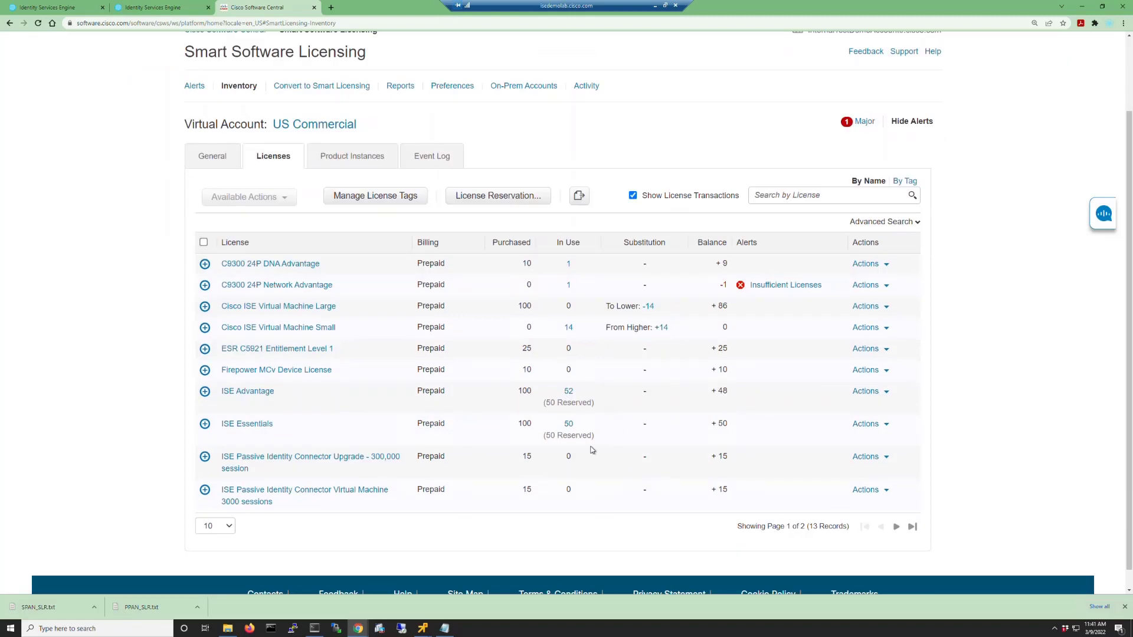
left_click(228, 532)
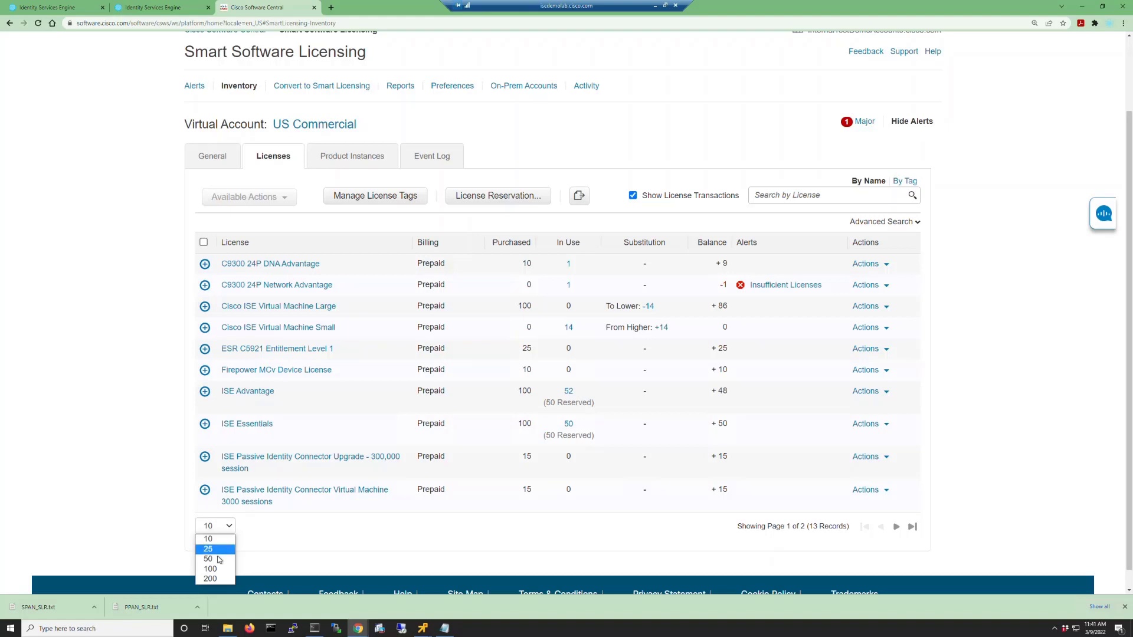
left_click(212, 549)
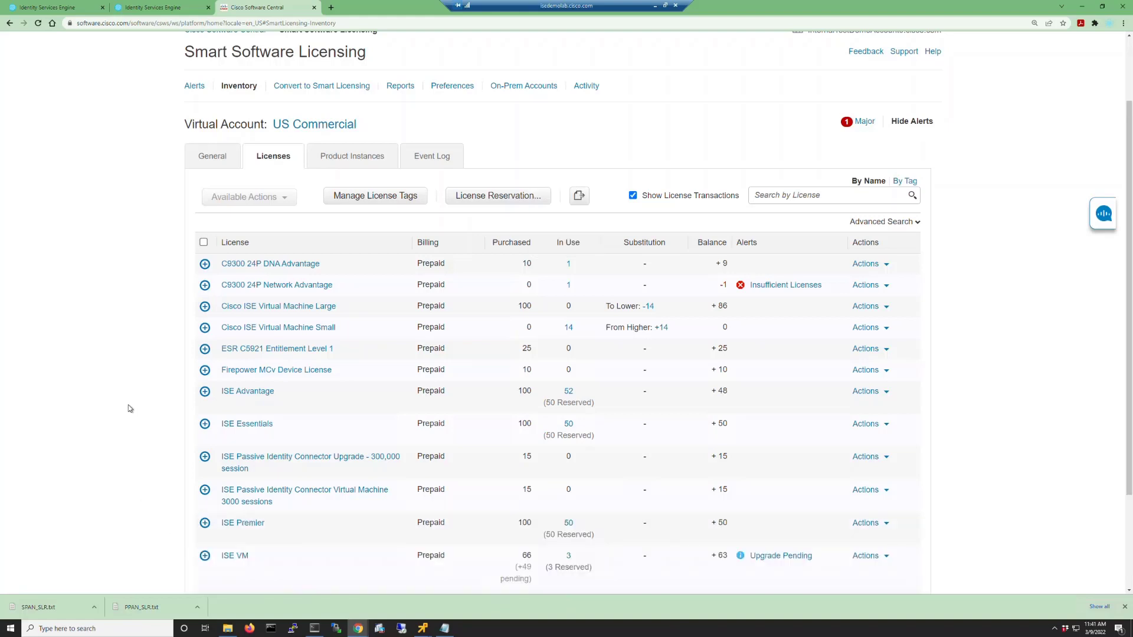
scroll(130, 408, "down", 3)
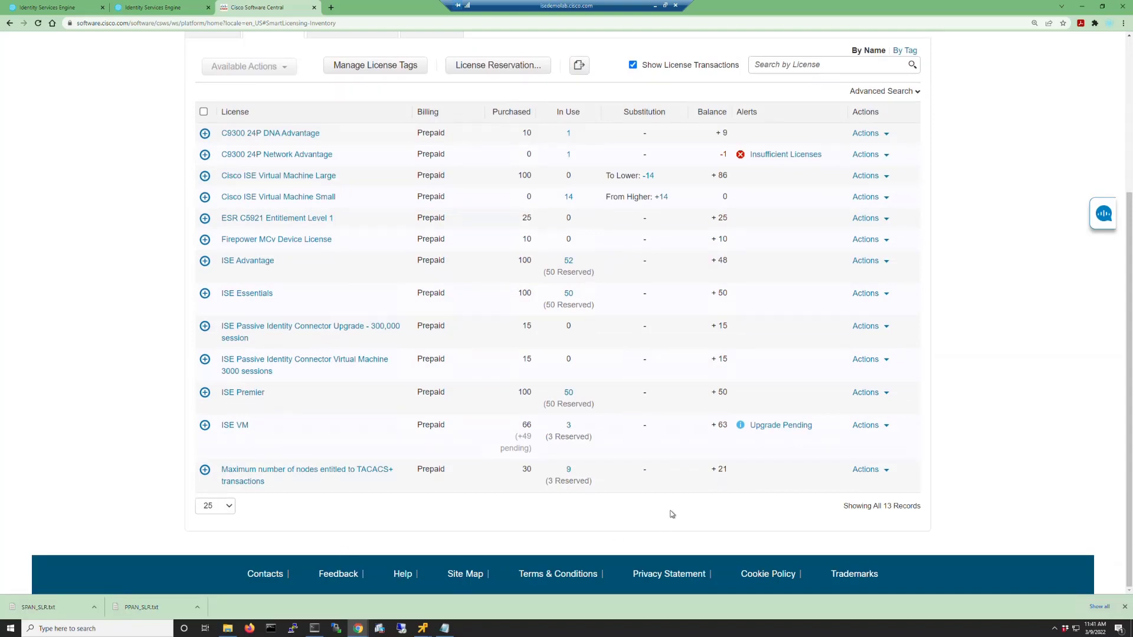
Return the ISE license reservation and copy the Standalone/Primary PAN return code.
left_click(52, 10)
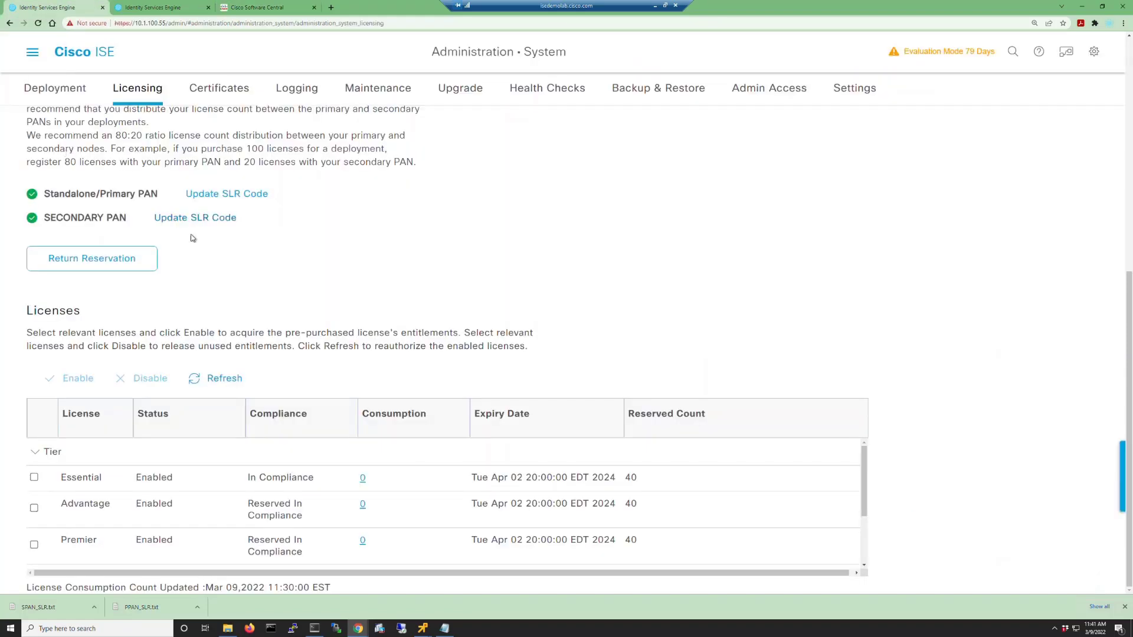
left_click(120, 263)
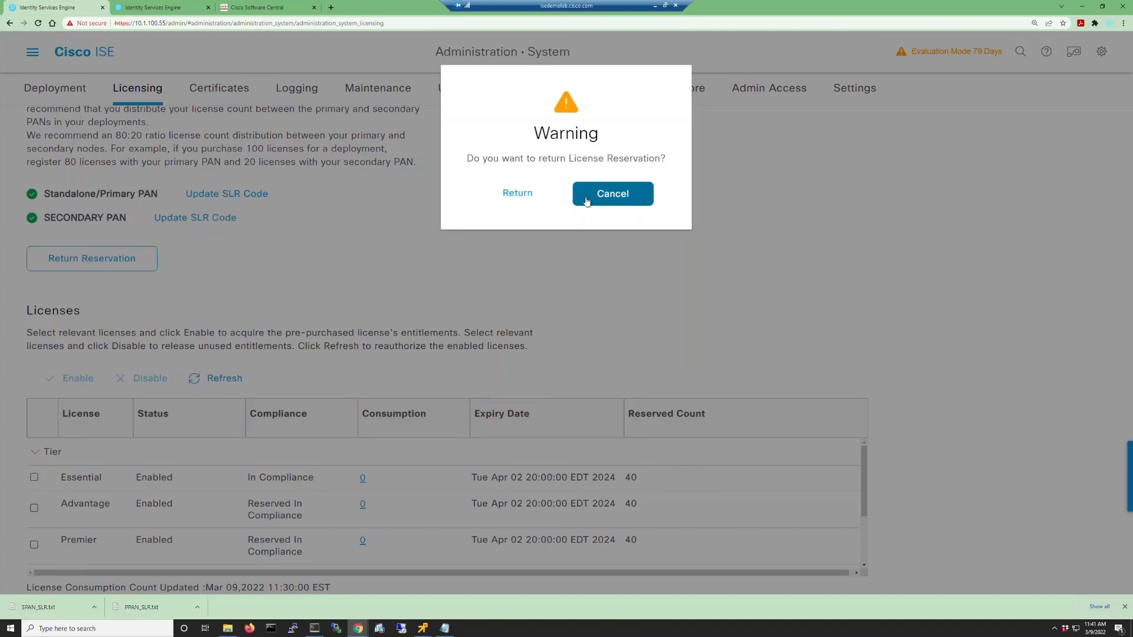
left_click(523, 197)
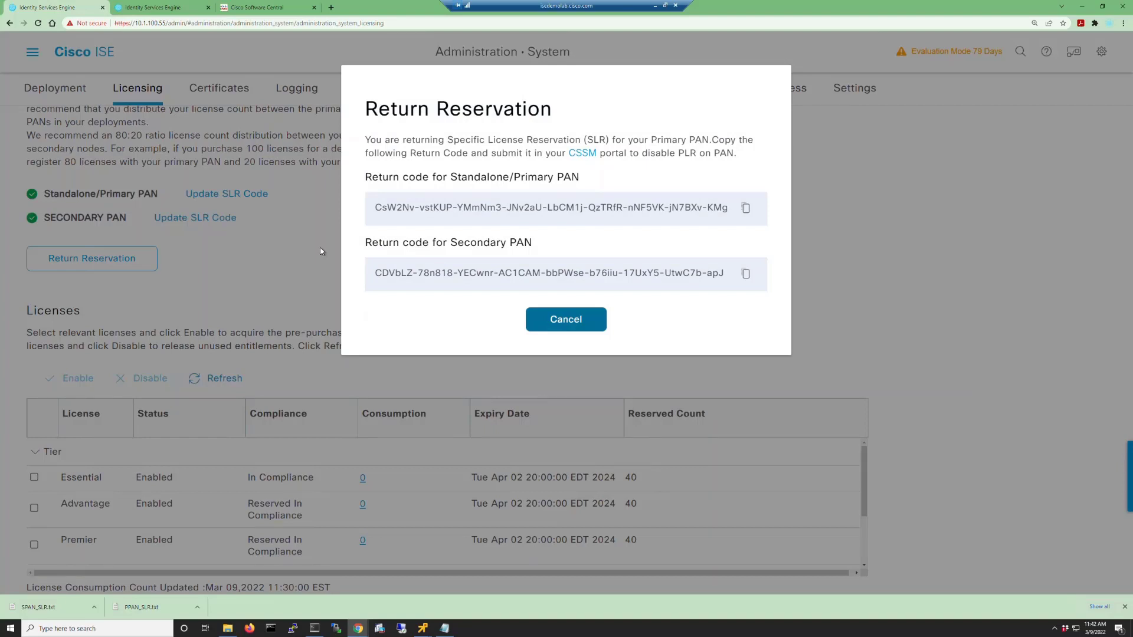
left_click(746, 208)
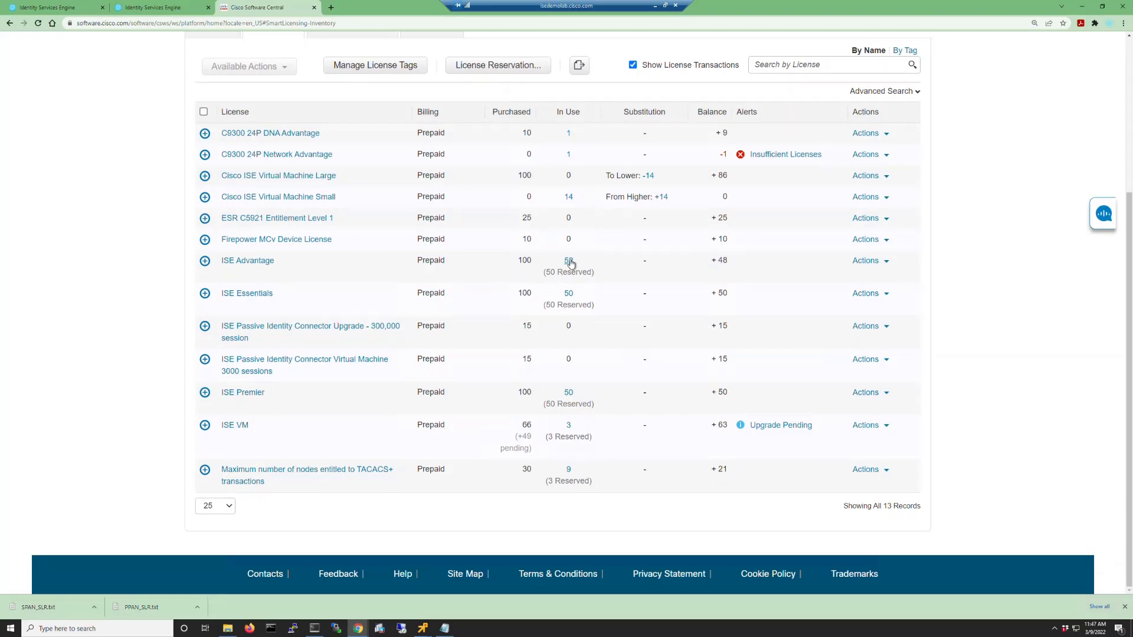
Remove the primary PAN's product instance under ISE Advantage using its pasted return code.
left_click(569, 262)
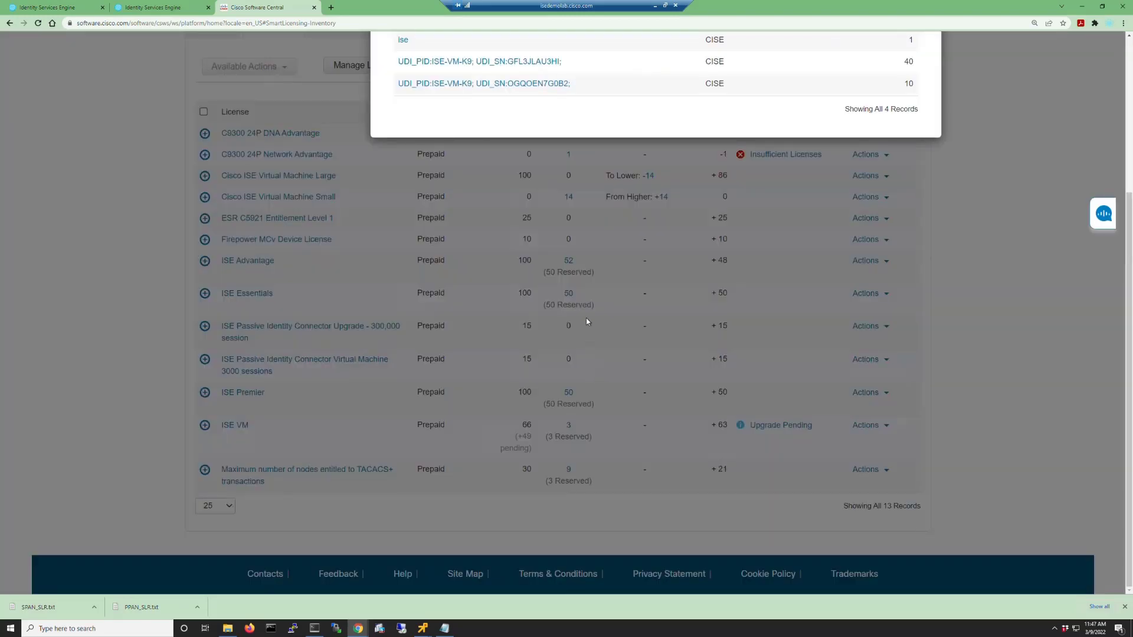
left_click(517, 63)
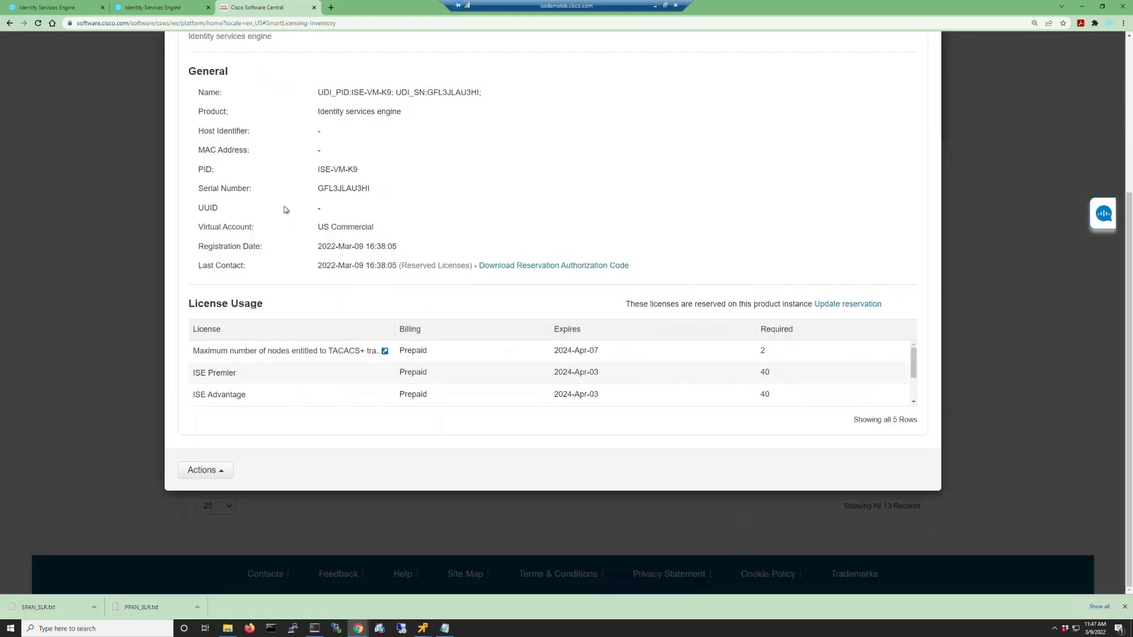
left_click(218, 472)
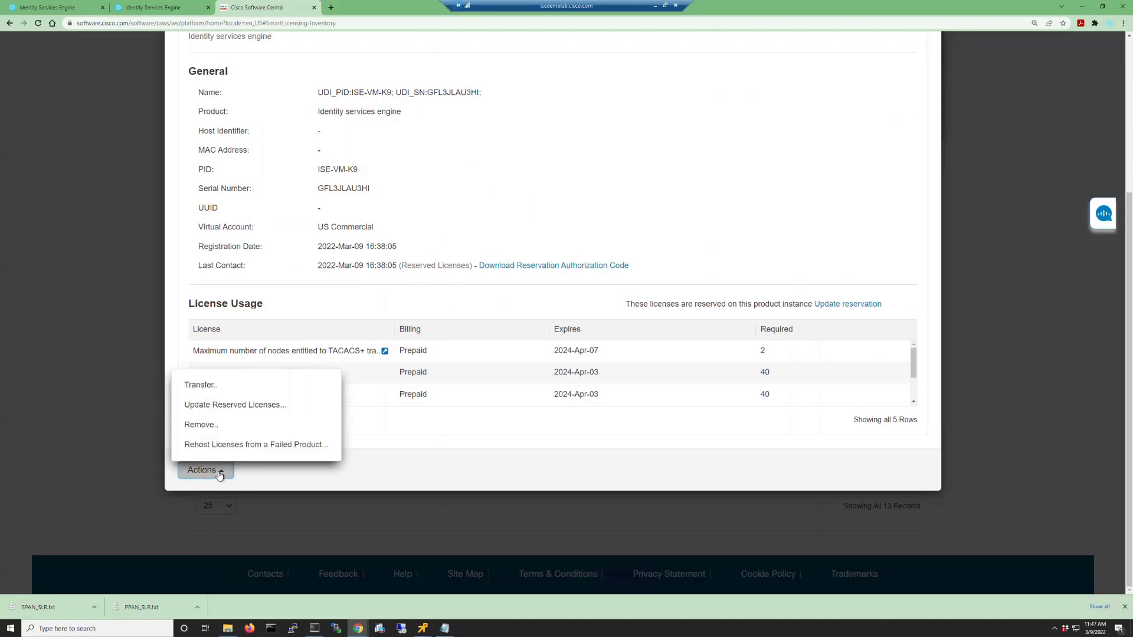
left_click(204, 425)
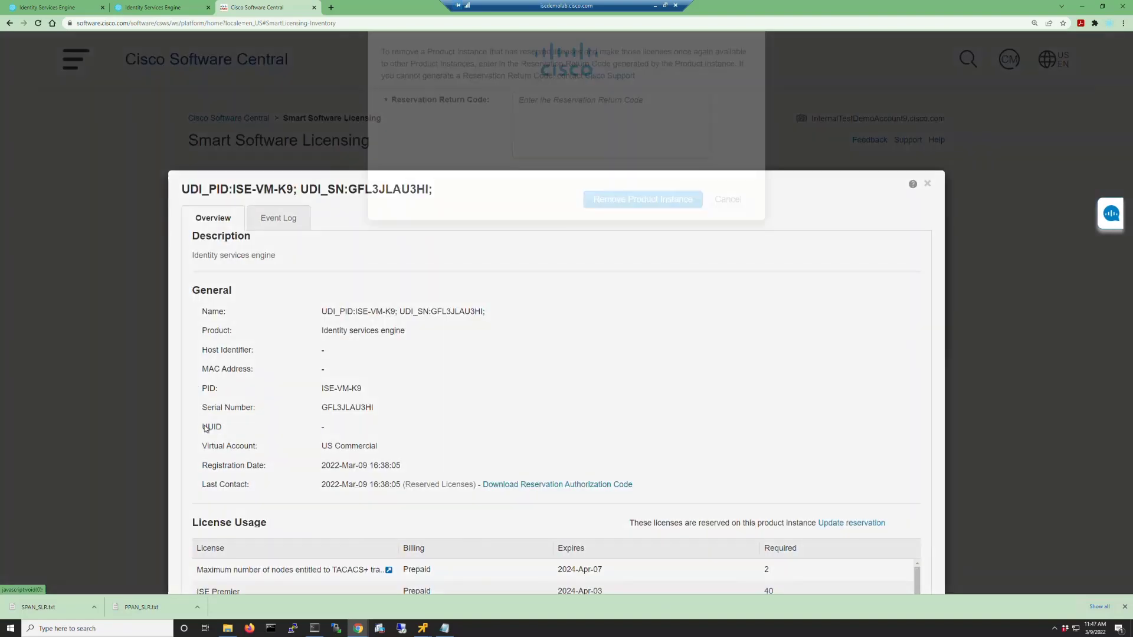
left_click(620, 164)
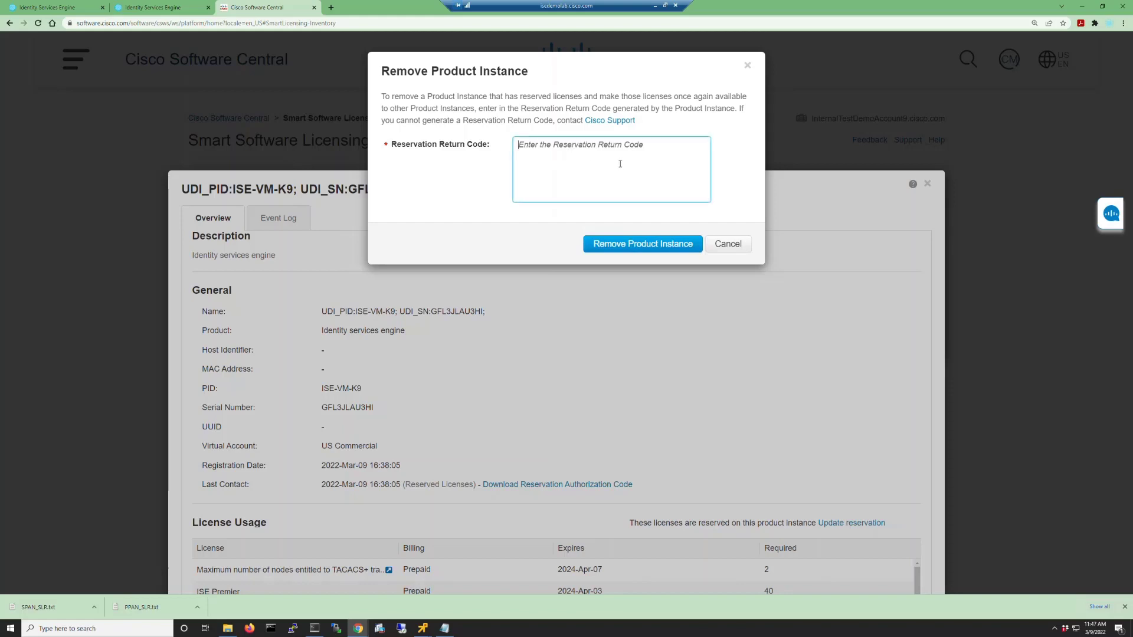
key("ctrl+v")
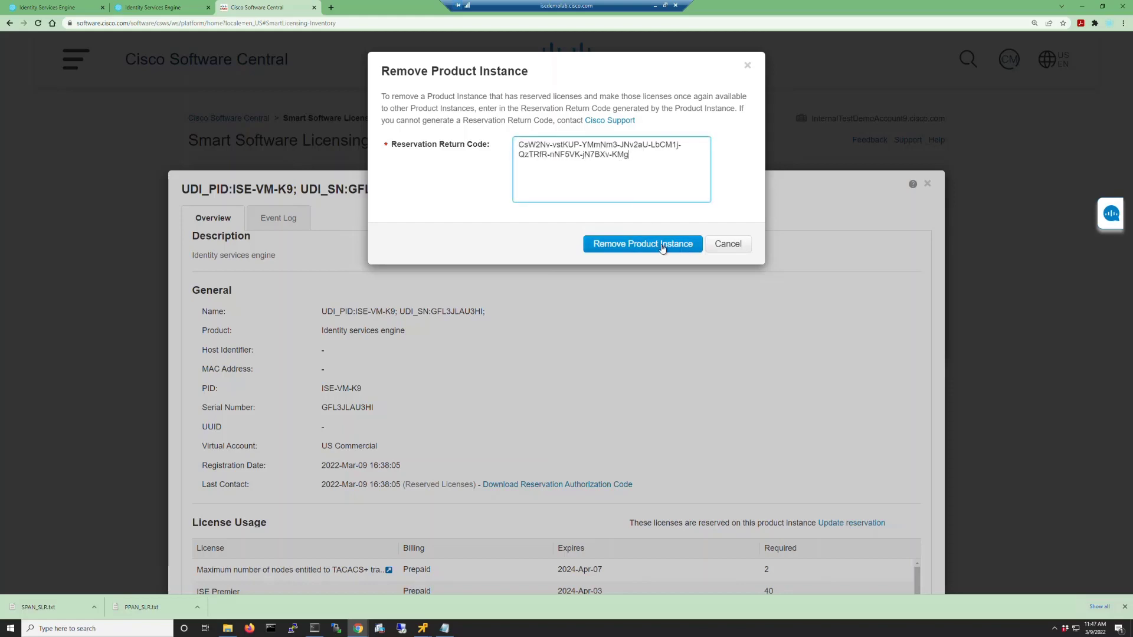
left_click(629, 251)
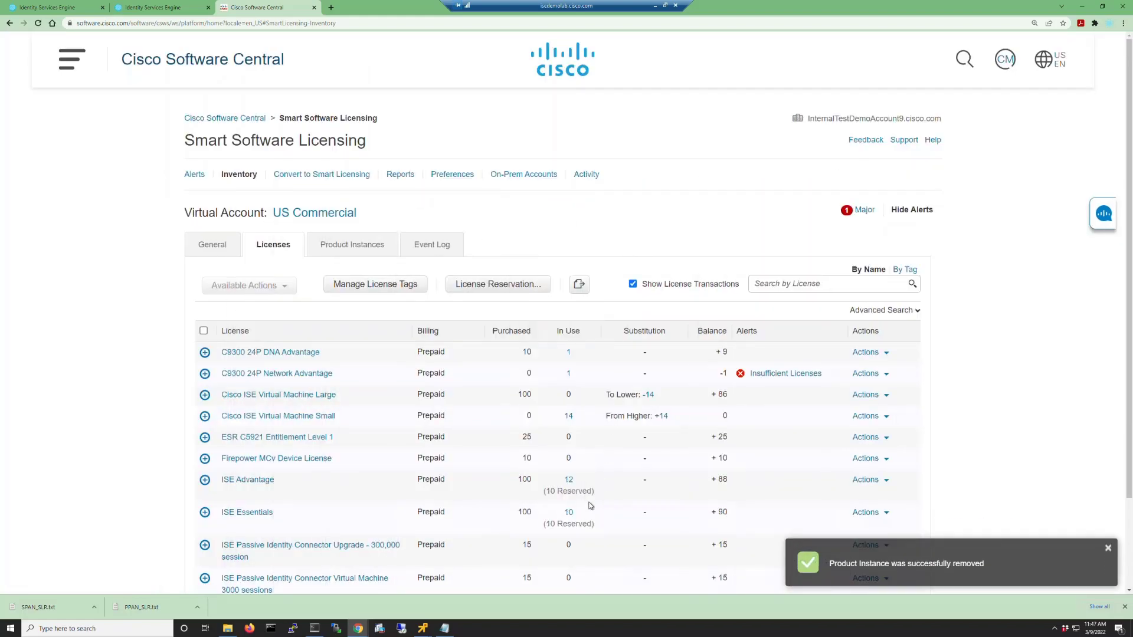
Copy the secondary PAN return code and remove that ISE Essentials product instance in CSSM.
left_click(16, 6)
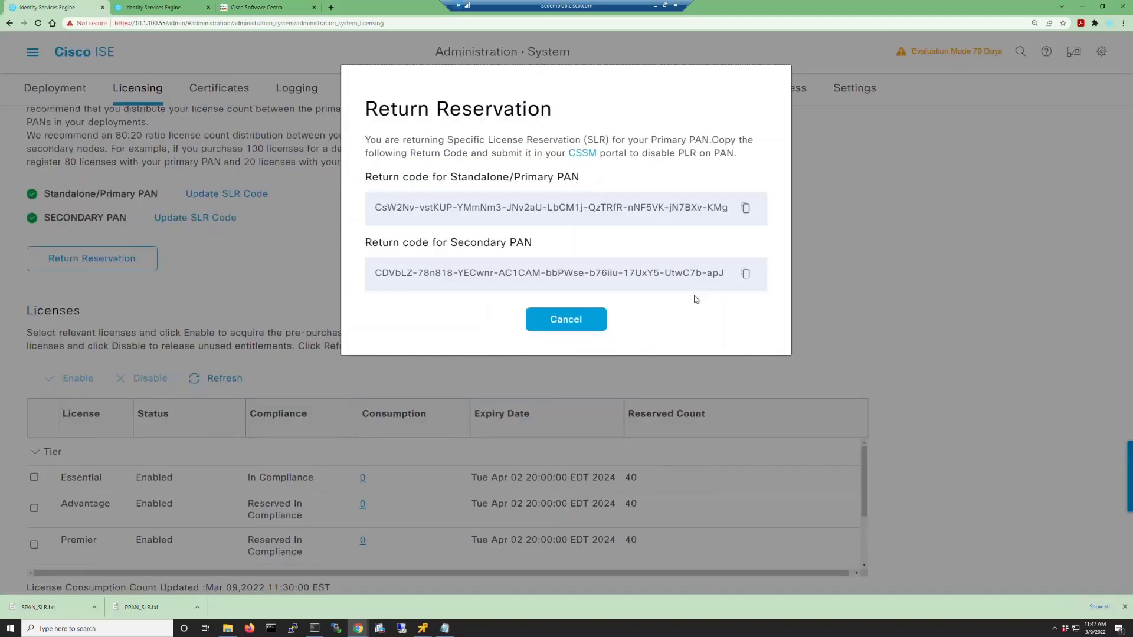
left_click(746, 274)
left_click(257, 7)
left_click(568, 512)
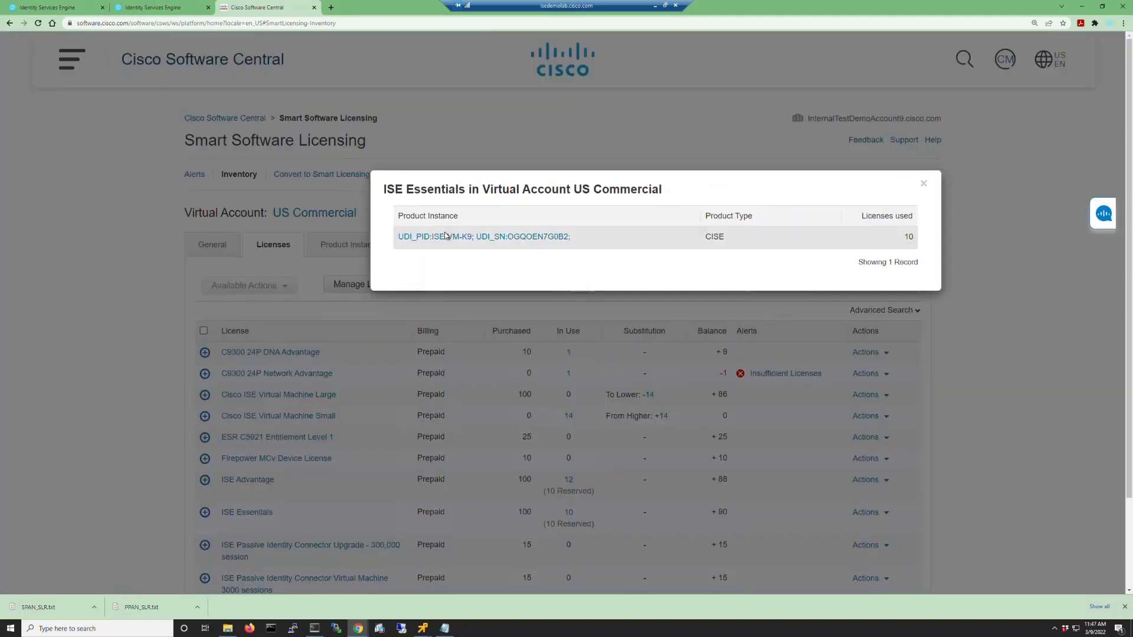
left_click(447, 236)
left_click(202, 571)
left_click(202, 526)
left_click(611, 171)
key("ctrl+v")
left_click(619, 246)
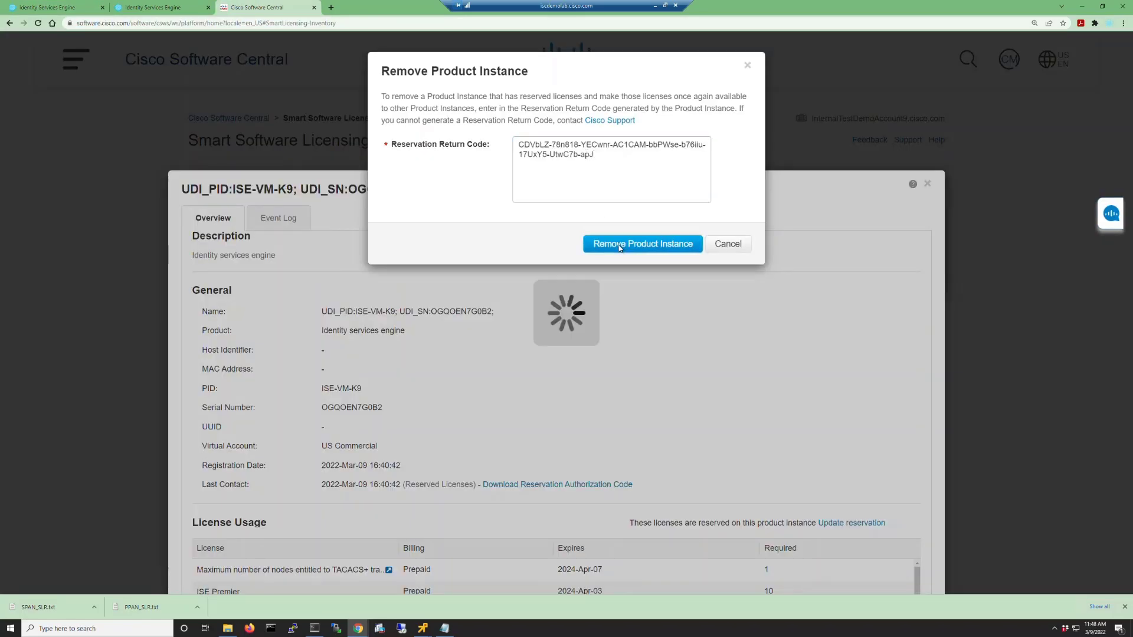
Show all 13 licenses at 25 per page to confirm ISE Essentials is at 0 in use.
scroll(447, 353, "down", 2)
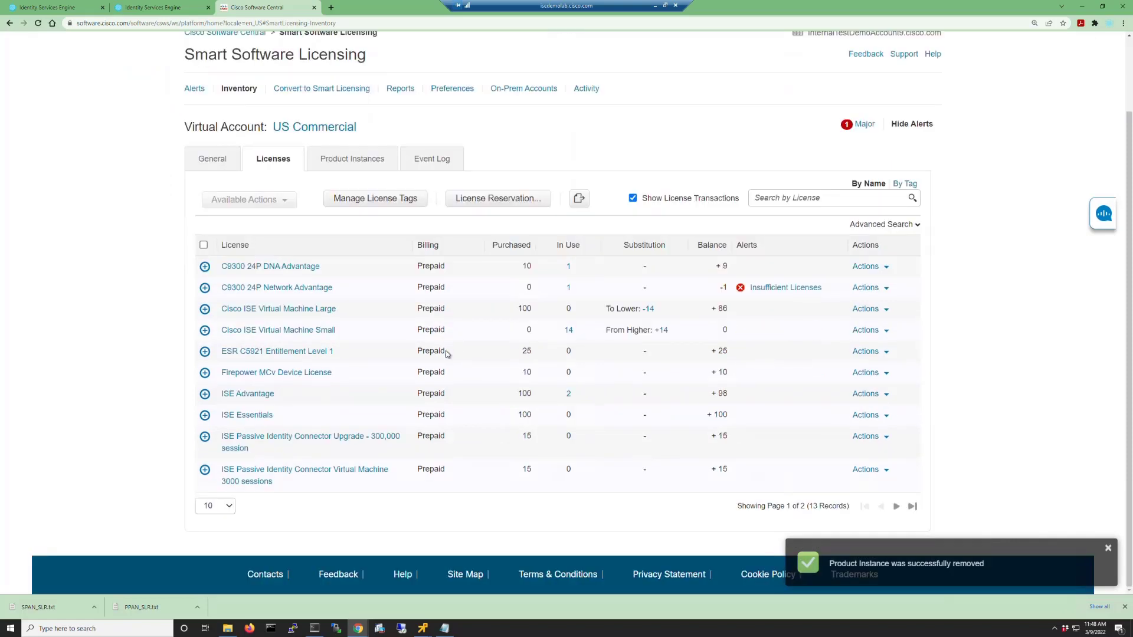
left_click(214, 507)
left_click(209, 529)
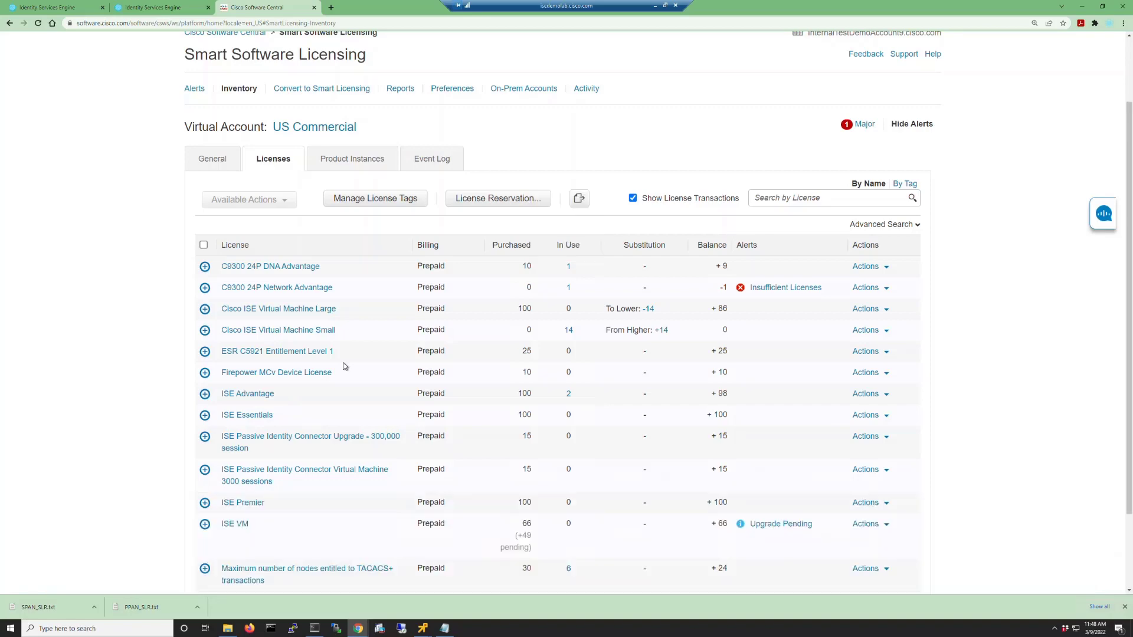
scroll(344, 366, "down", 3)
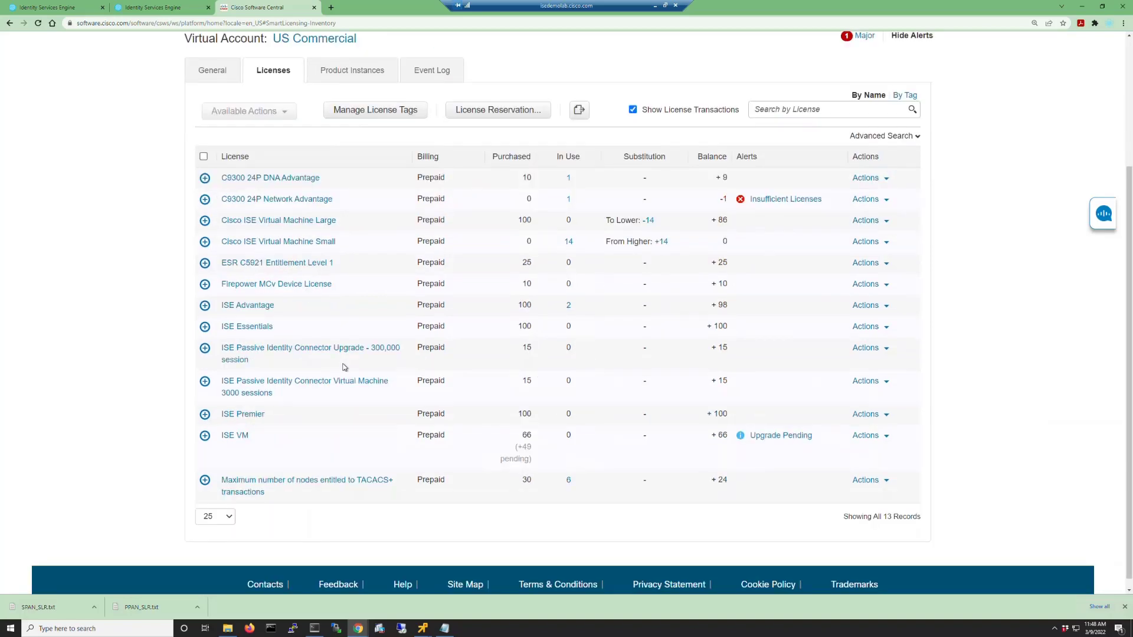
left_click(50, 4)
Dismiss the return reservation codes and register ISE with Smart Licensing using the Https Proxy connection method.
left_click(562, 318)
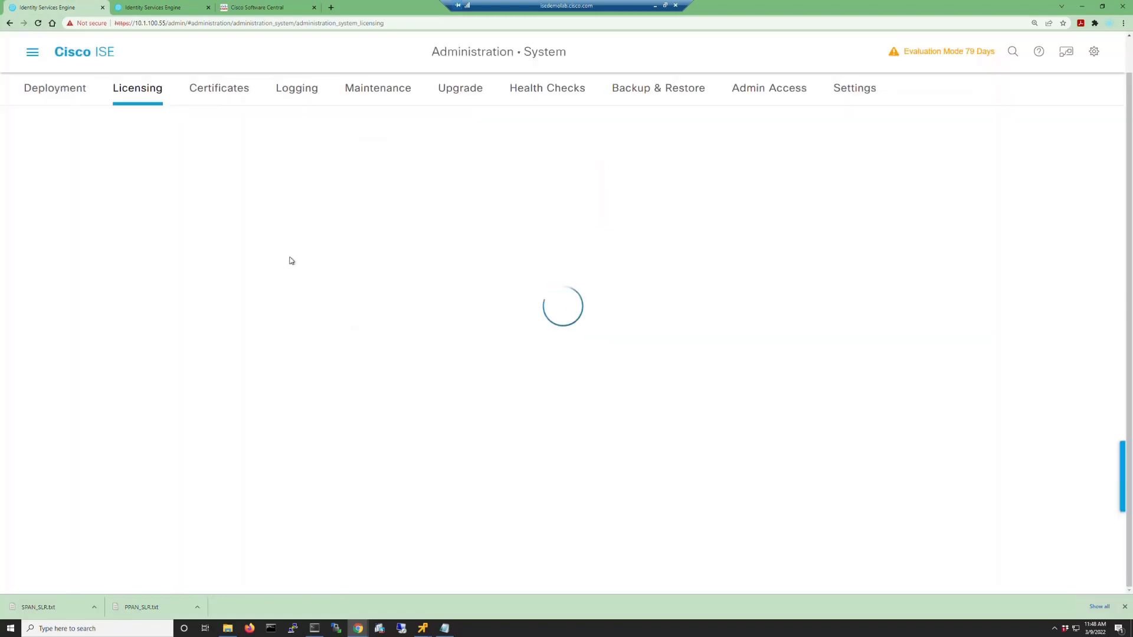
scroll(289, 258, "down", 5)
left_click(224, 389)
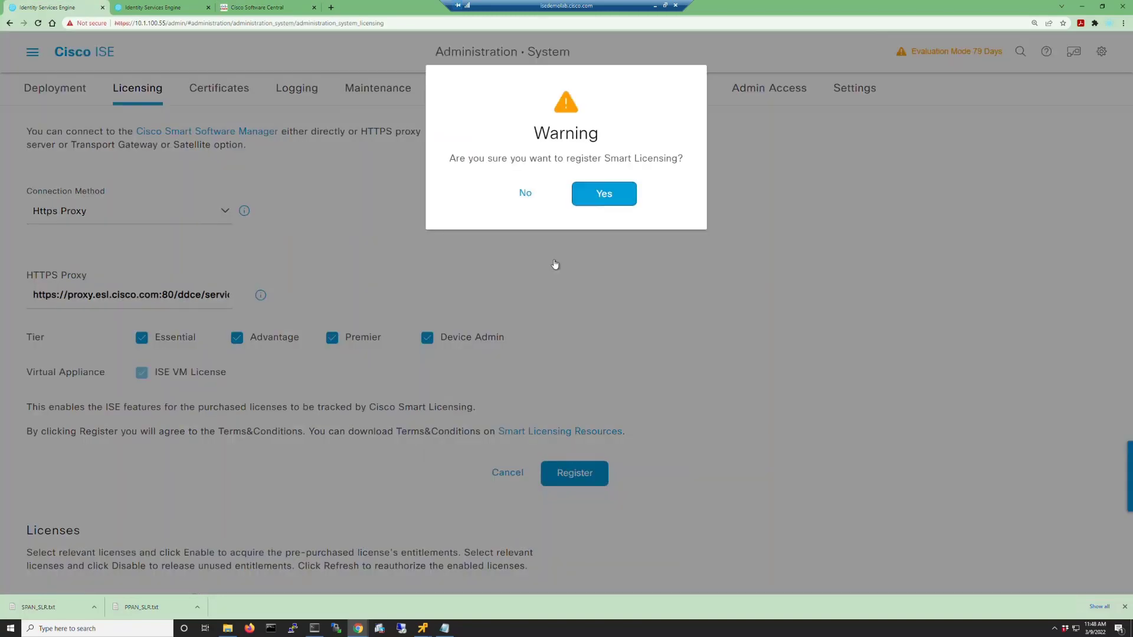
left_click(557, 192)
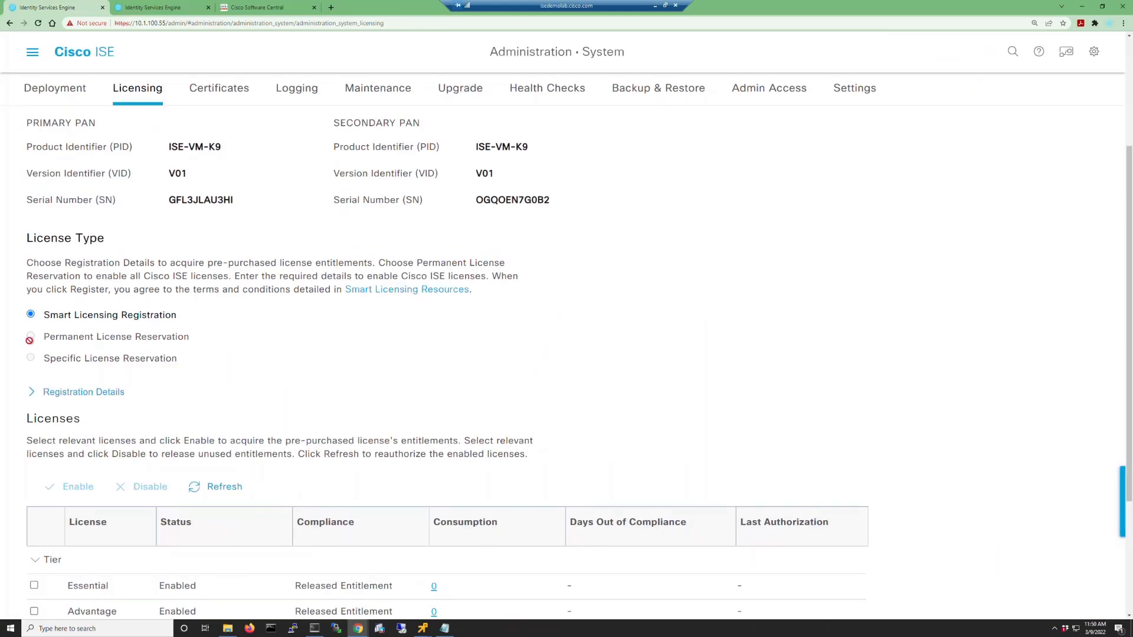
scroll(360, 484, "up", 4)
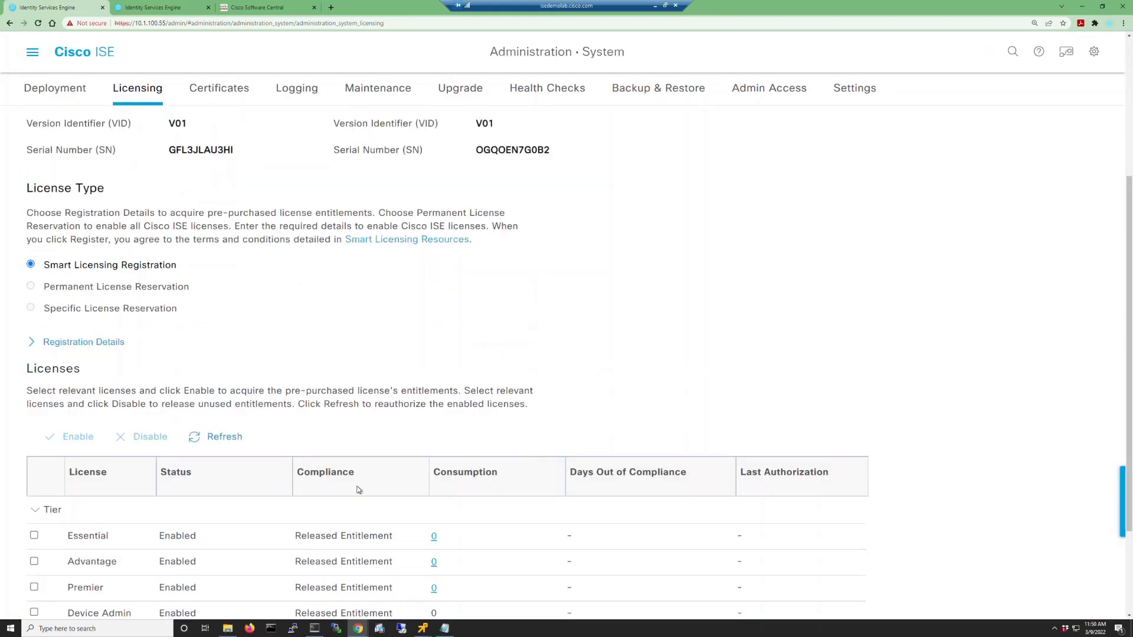
In Smart Software Licensing, open the ise31ovftool entry under Inventory > Product Instances.
left_click(276, 7)
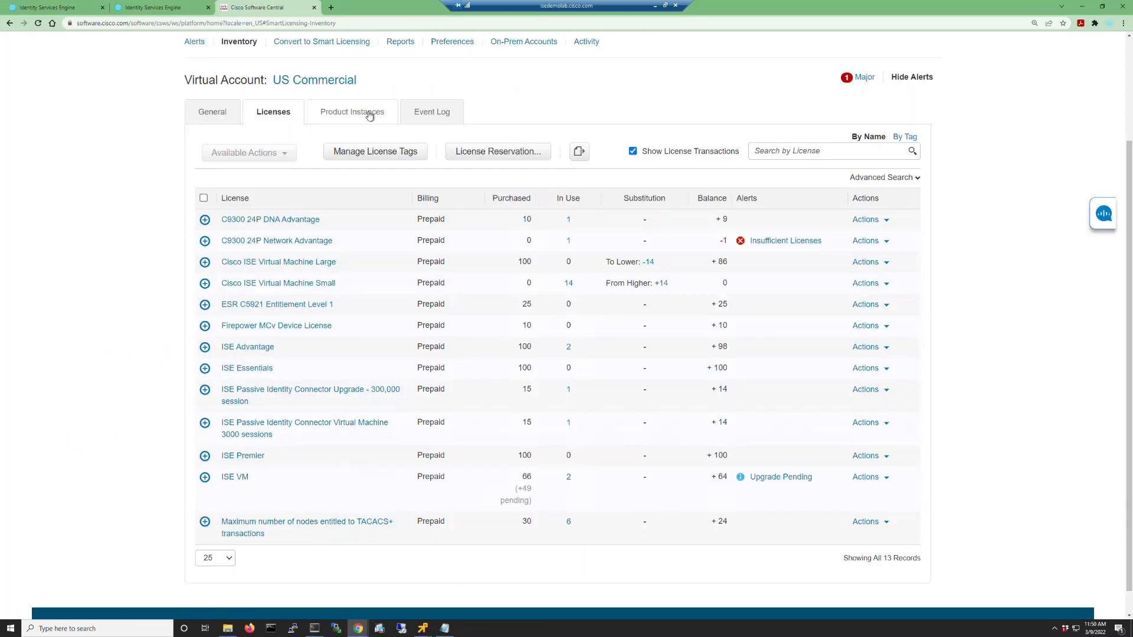
left_click(370, 115)
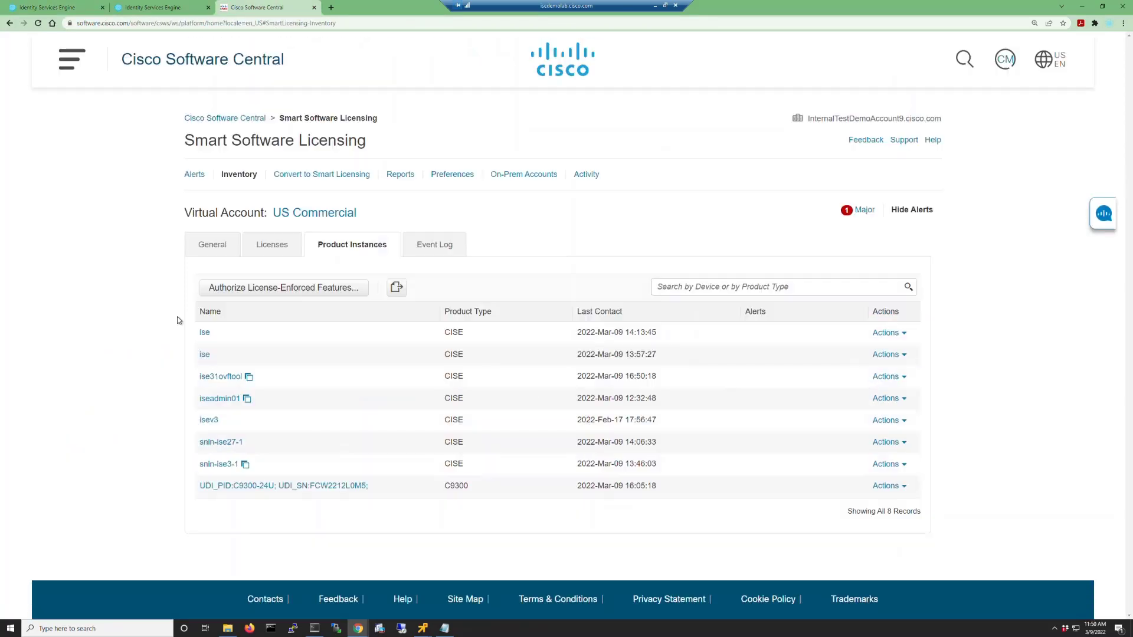
mouse_move(248, 378)
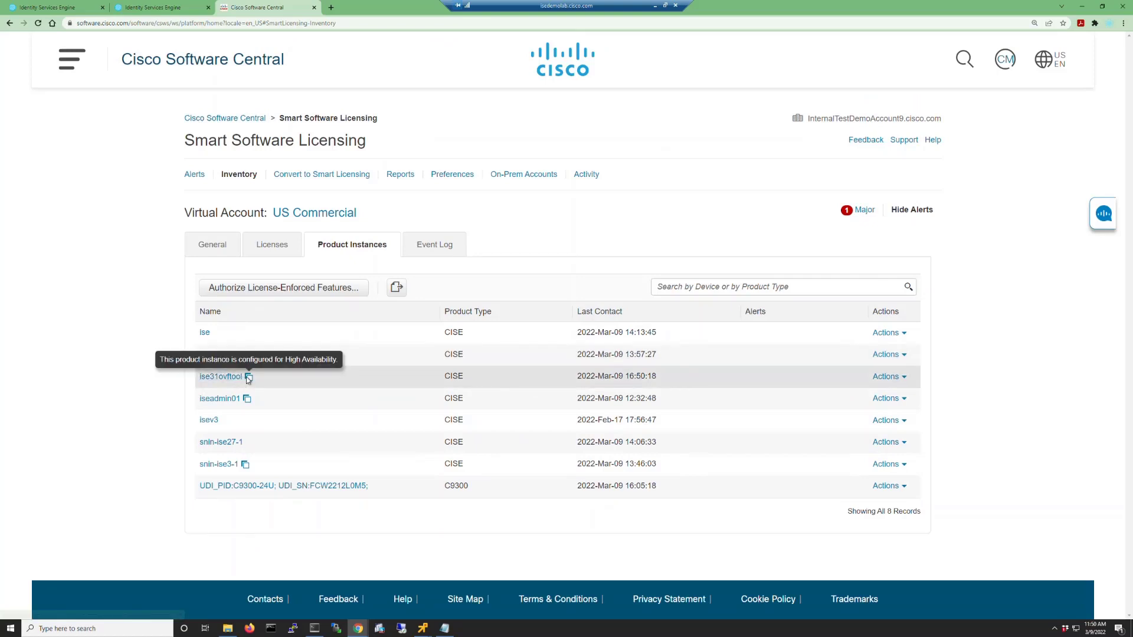
left_click(230, 379)
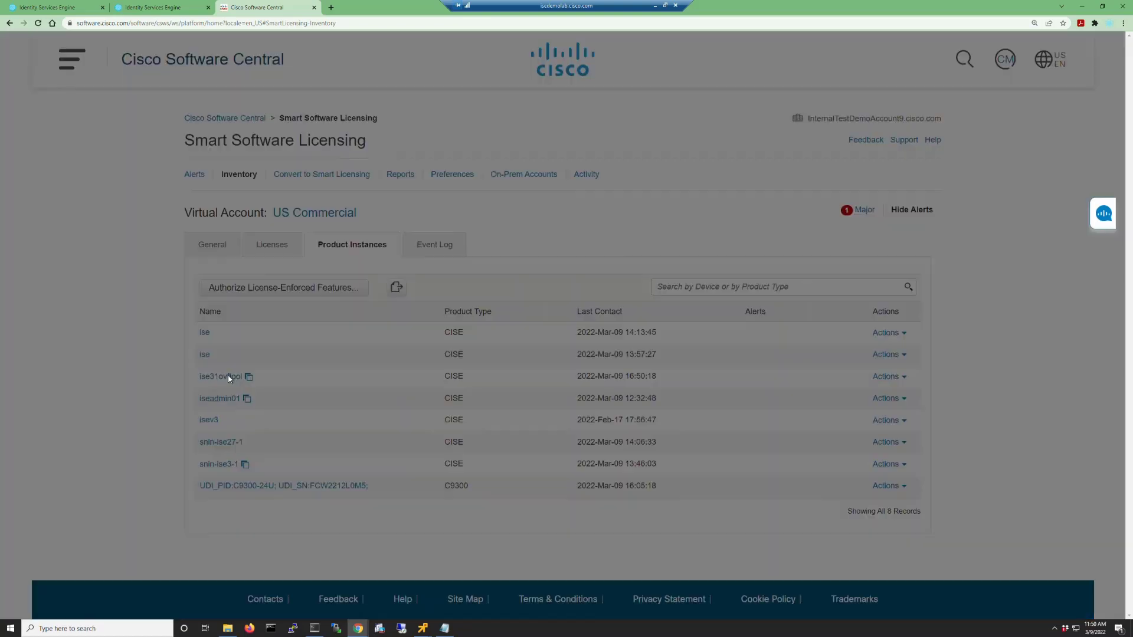
Review ise31ovftool's High Availability pair (GFL3JLAU3HI active, OGQOEN7G0B2 standby) and its Event Log.
scroll(522, 387, "down", 2)
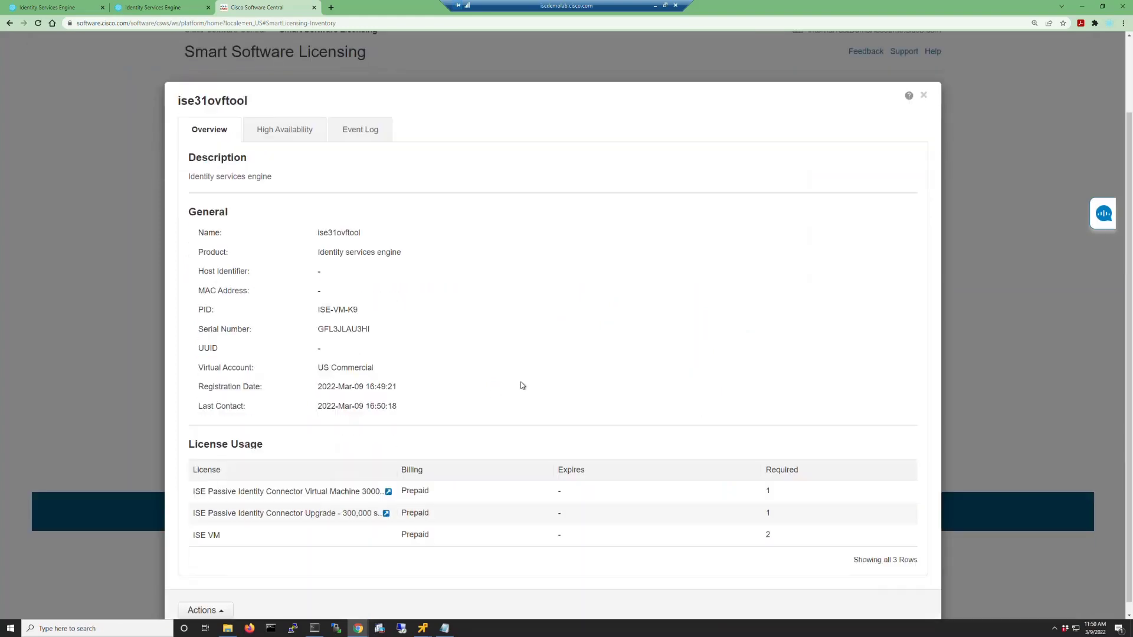
scroll(522, 386, "down", 1)
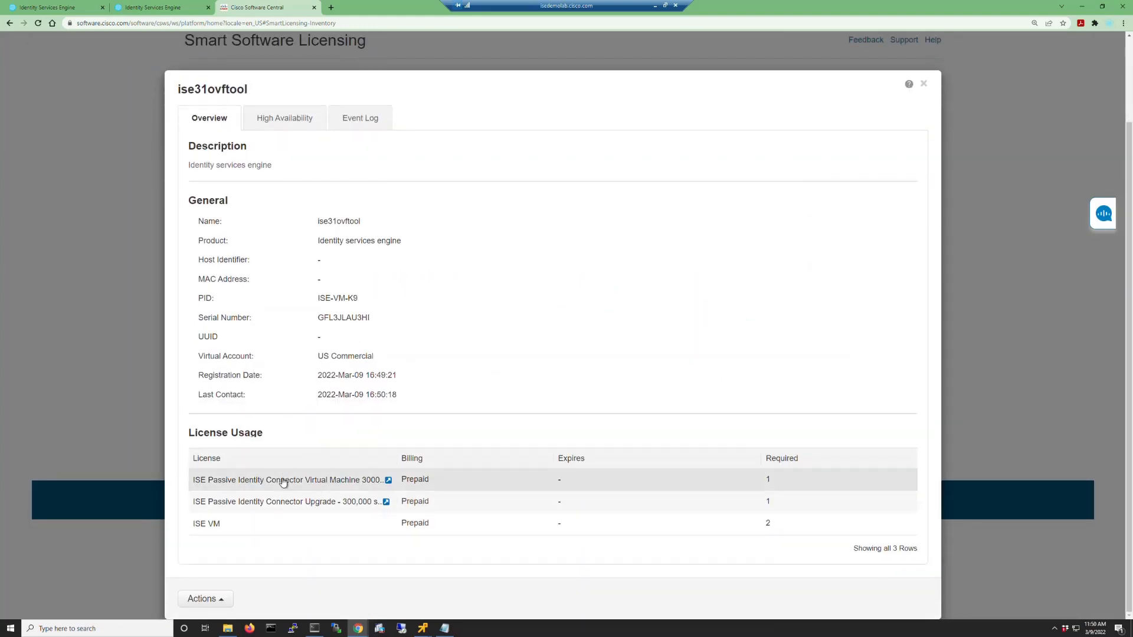
scroll(271, 165, "up", 1)
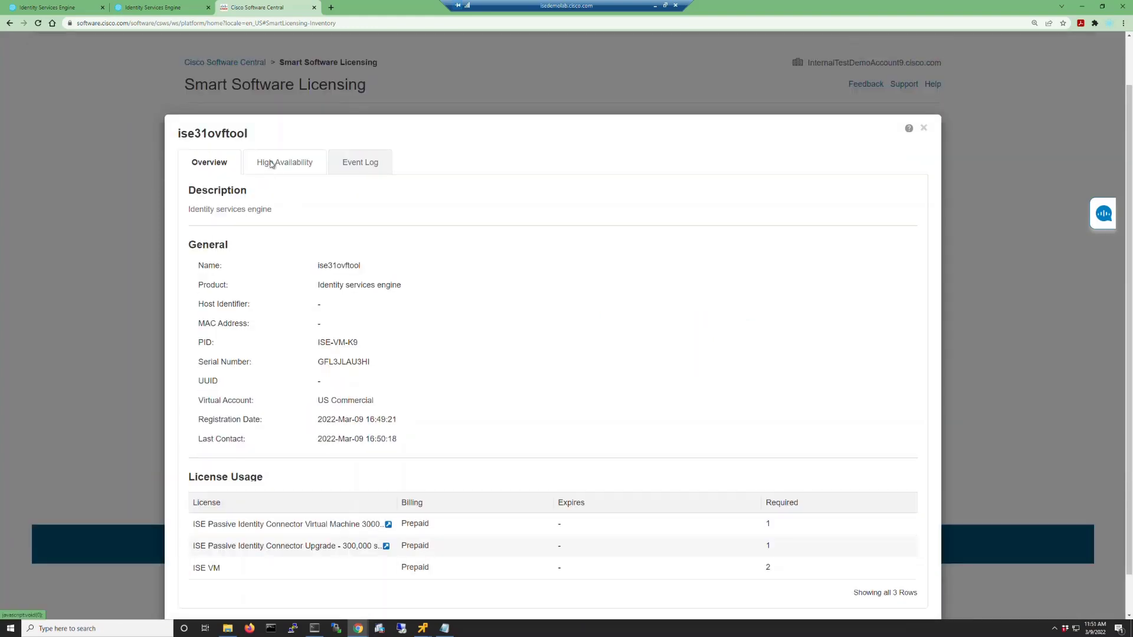
left_click(271, 165)
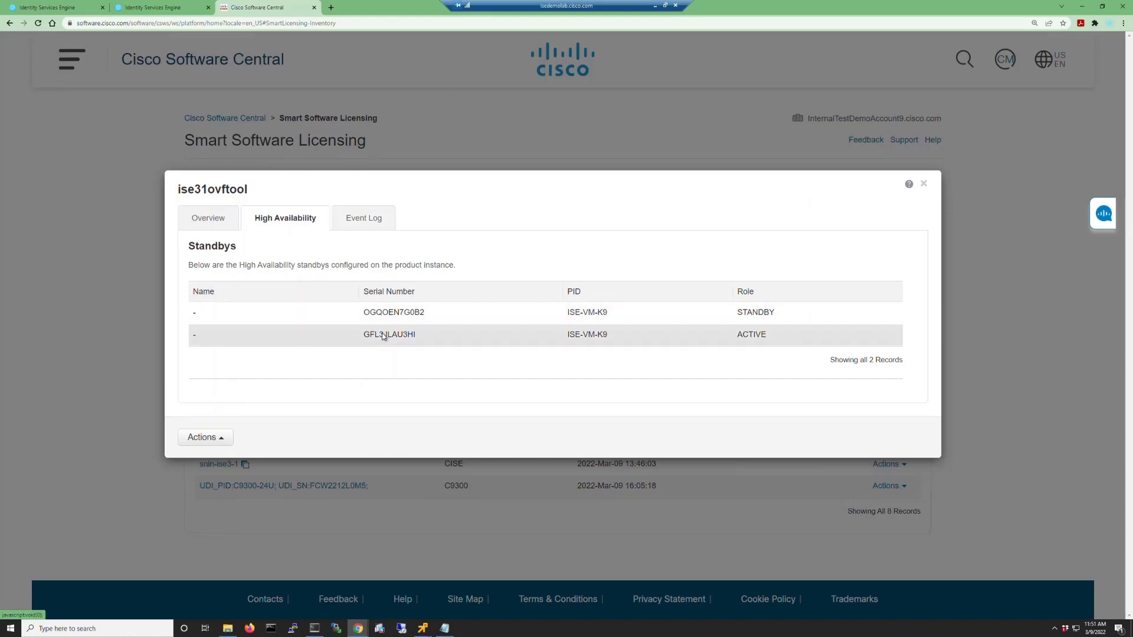
left_click(291, 221)
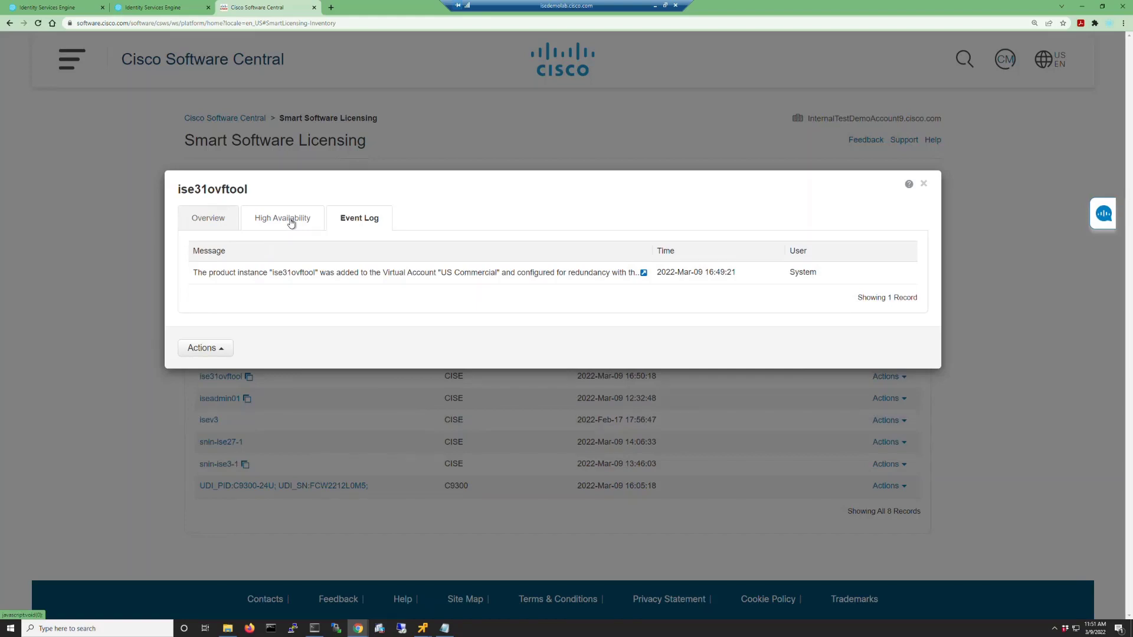
left_click(291, 222)
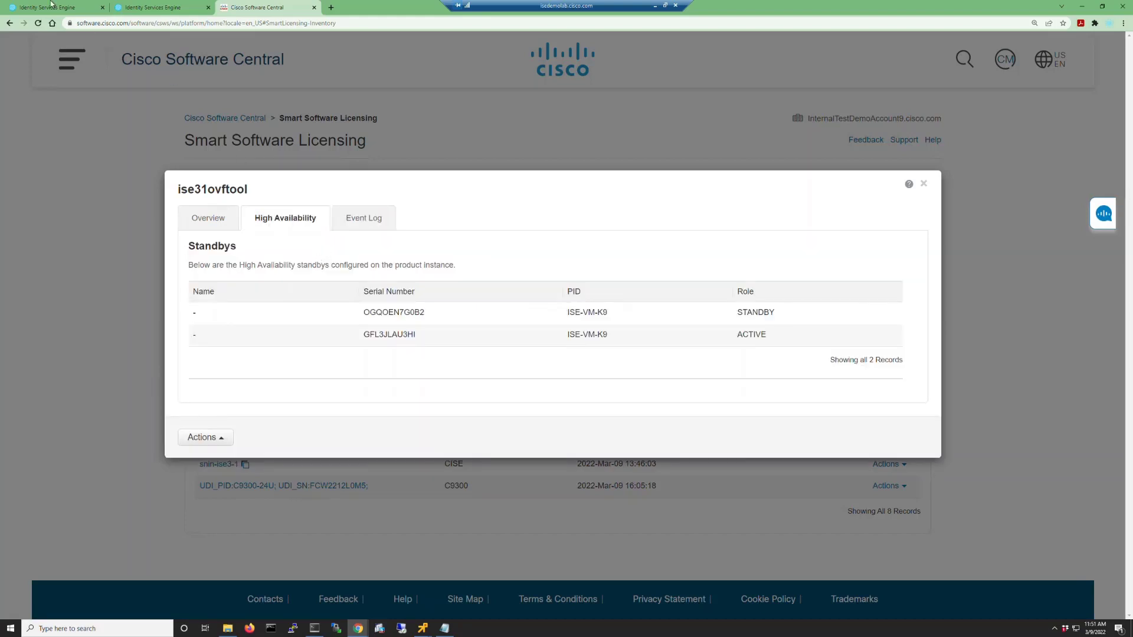
left_click(51, 7)
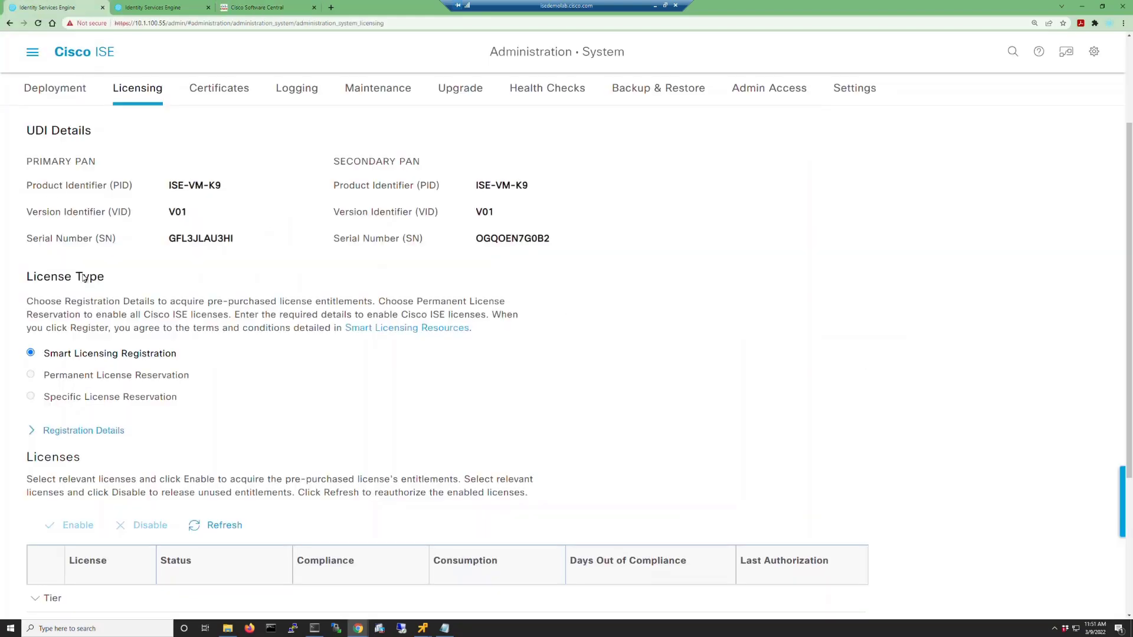